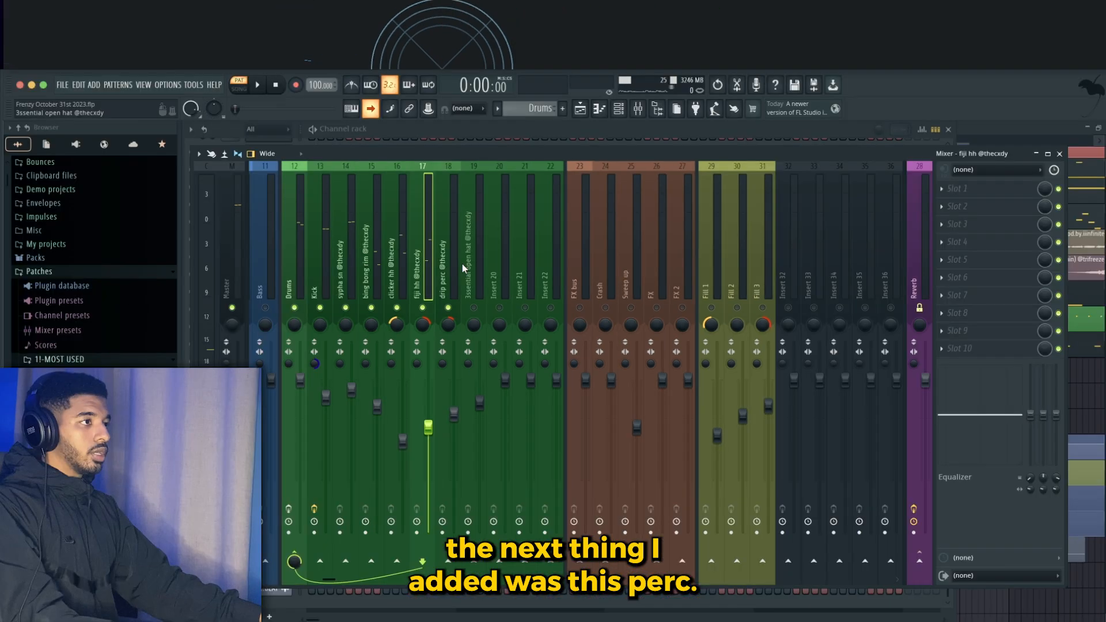
- Select the Drums bus mixer track and open its FabFilter Pro-Q 3 plugin
click(457, 255)
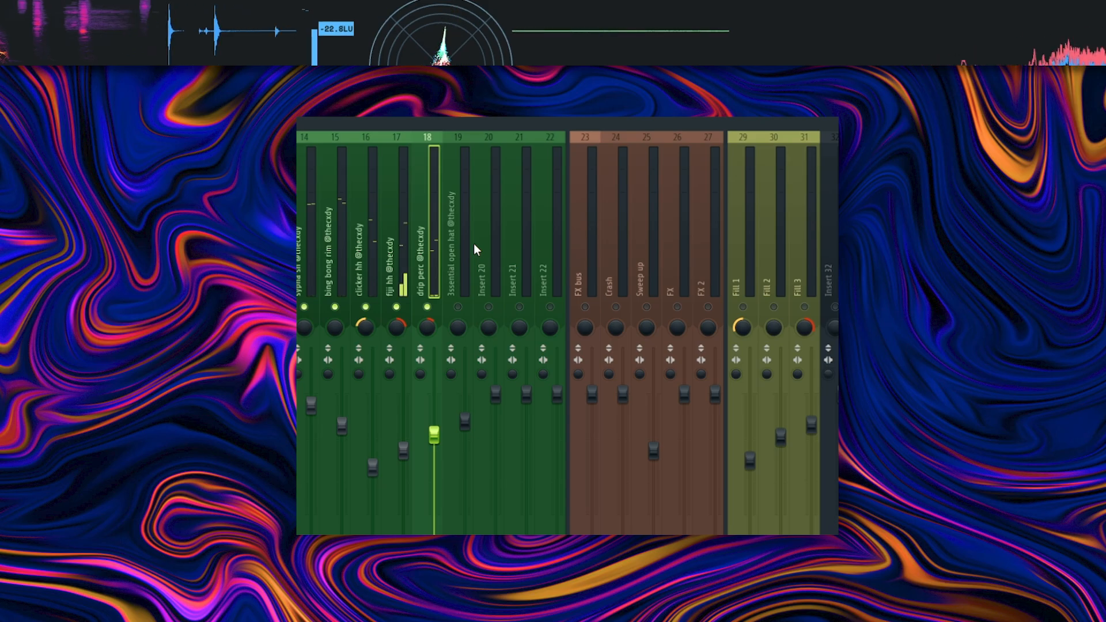
click(461, 307)
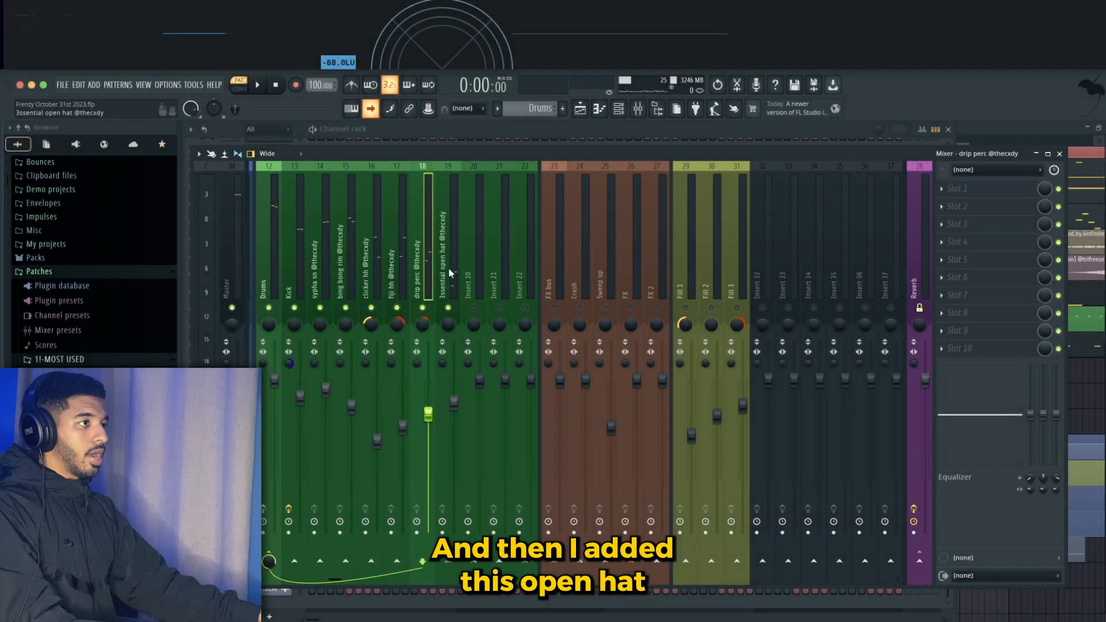
click(458, 259)
scroll(479, 282, left, 2)
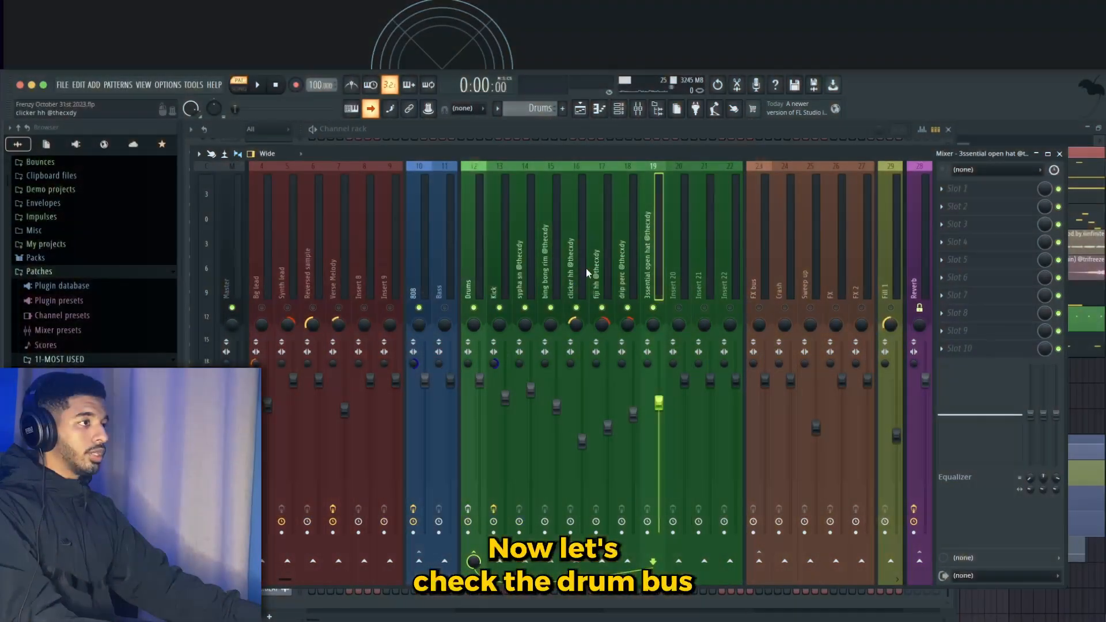
click(479, 268)
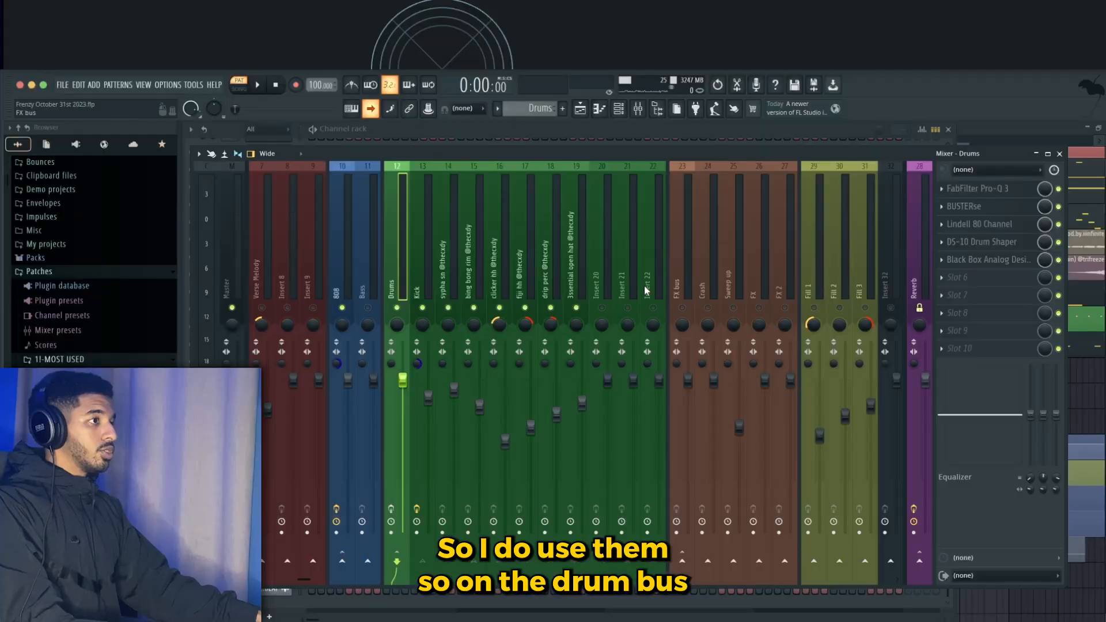
click(1009, 190)
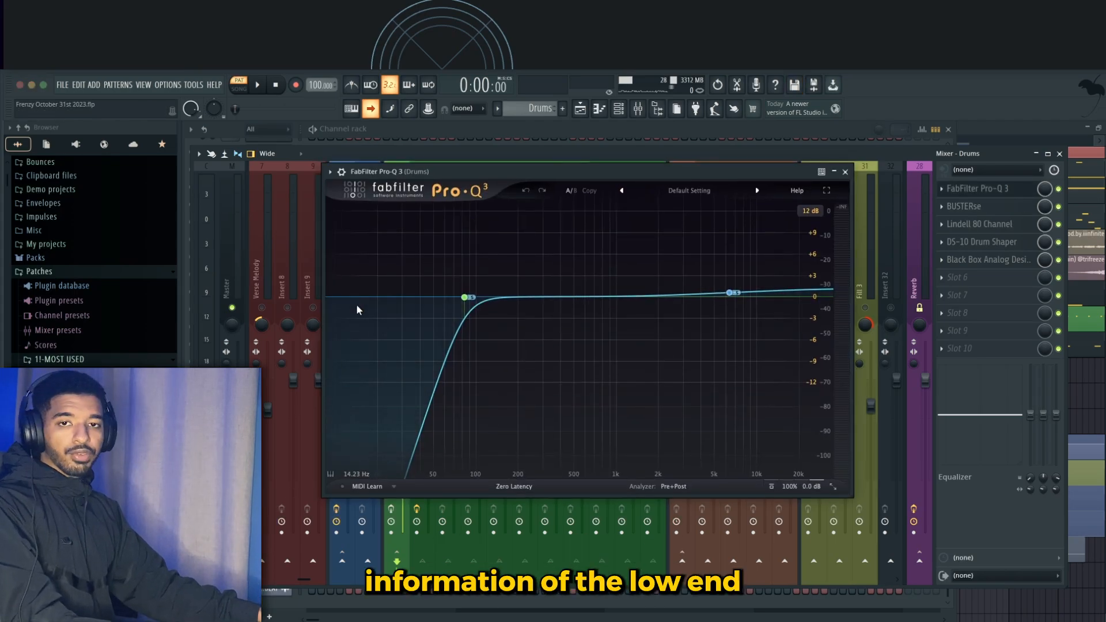
- Inspect the stereo placement options of the low cut band in Pro-Q 3
click(465, 298)
right_click(465, 299)
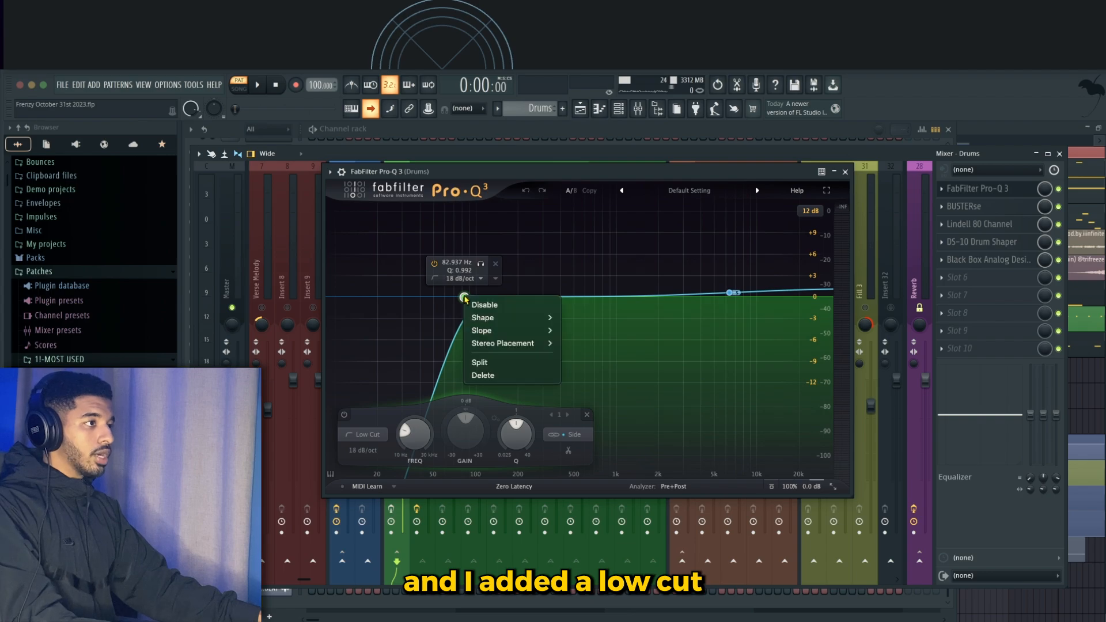
mouse_move(519, 346)
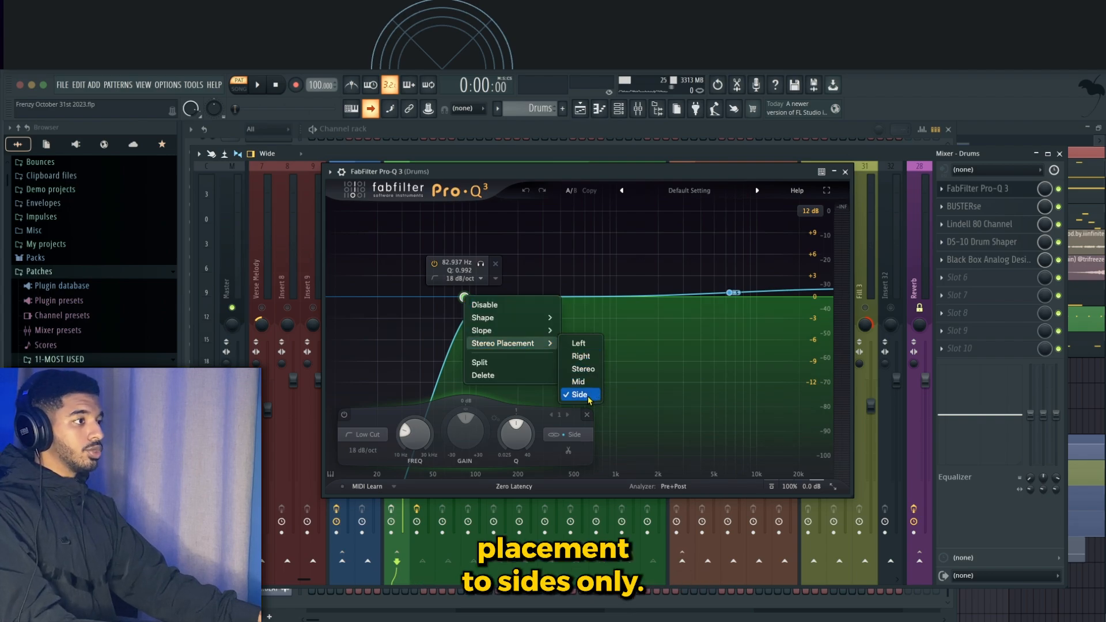
click(459, 294)
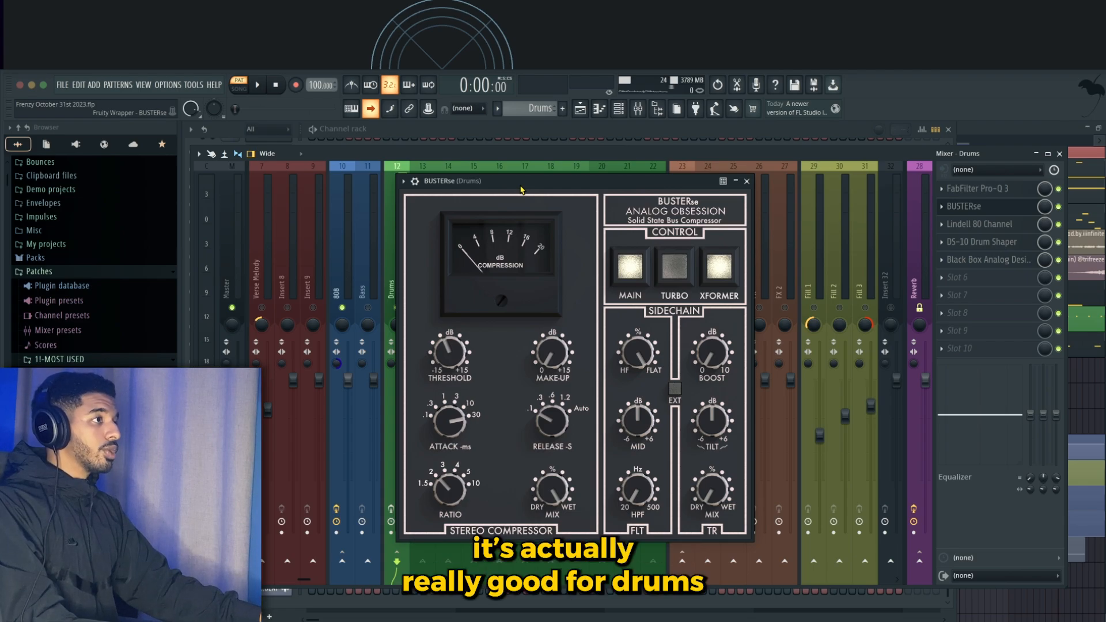
- Set the BUSTERse compressor's attack to 10 ms on the Drums bus
drag(520, 190, 481, 190)
drag(406, 422, 406, 431)
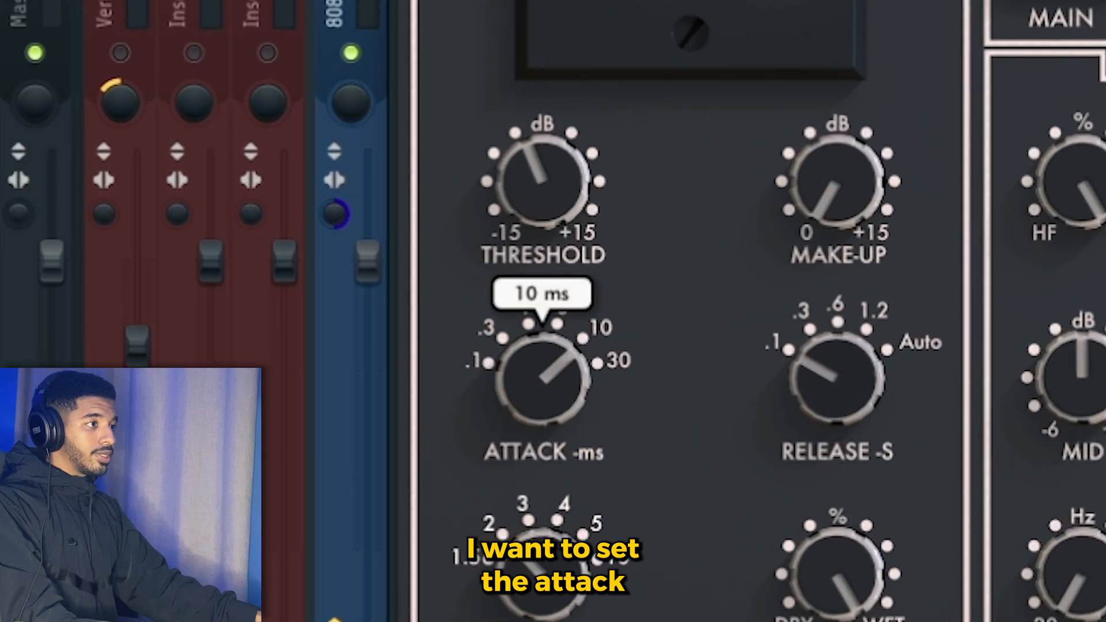
drag(668, 2, 680, 0)
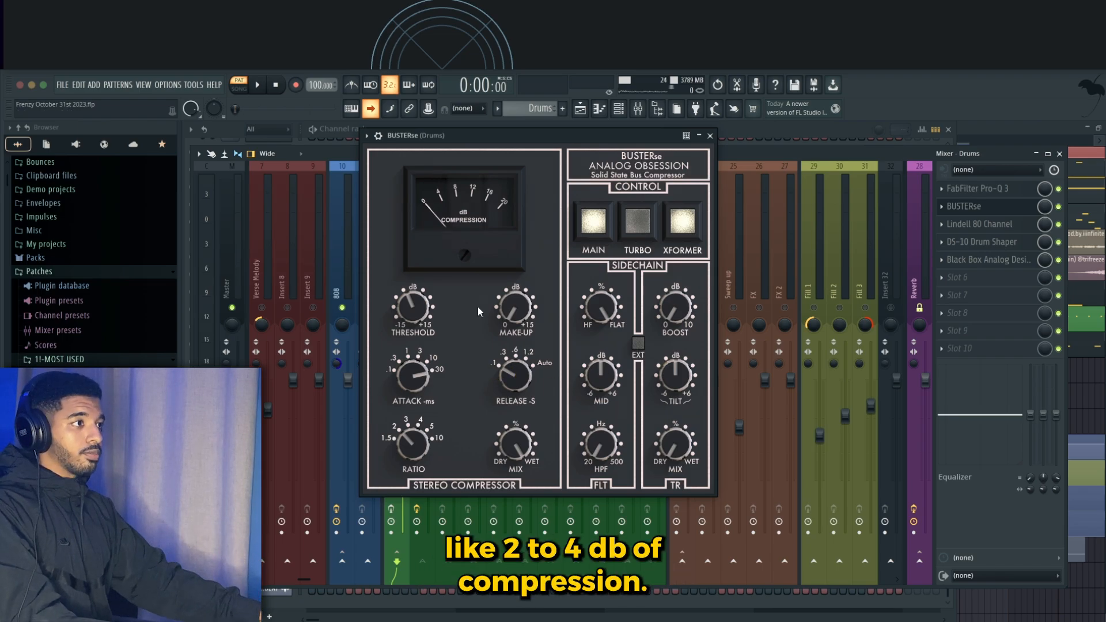
drag(485, 142, 515, 140)
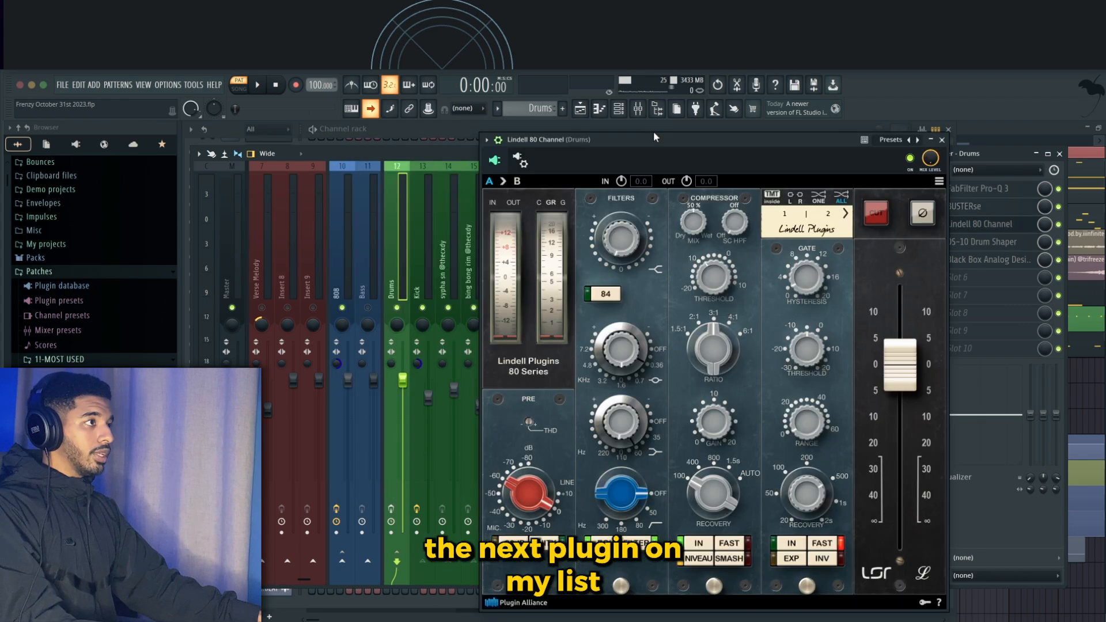
drag(650, 137, 461, 108)
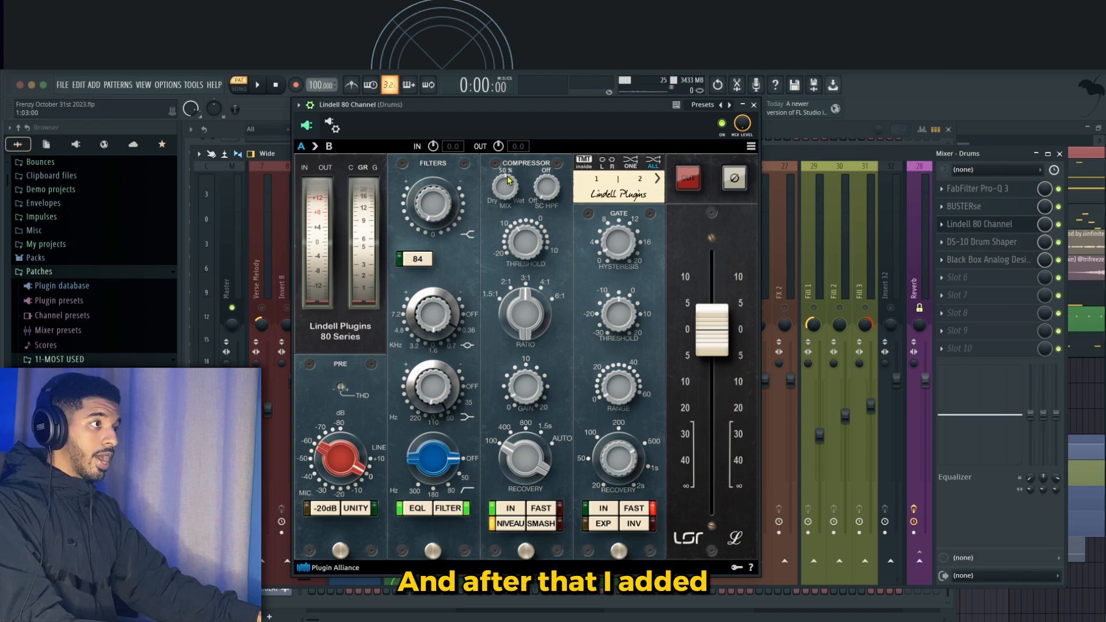
- Examine the Lindell 80 Channel and DS-10 Drum Shaper settings on the Drums bus
mouse_move(507, 194)
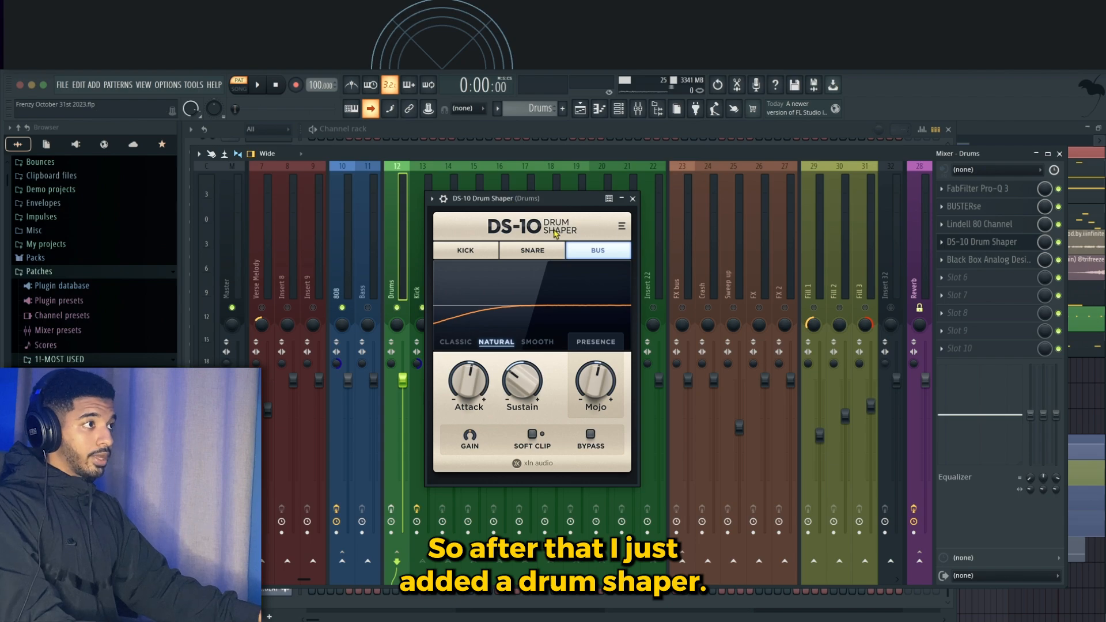
drag(523, 203, 519, 189)
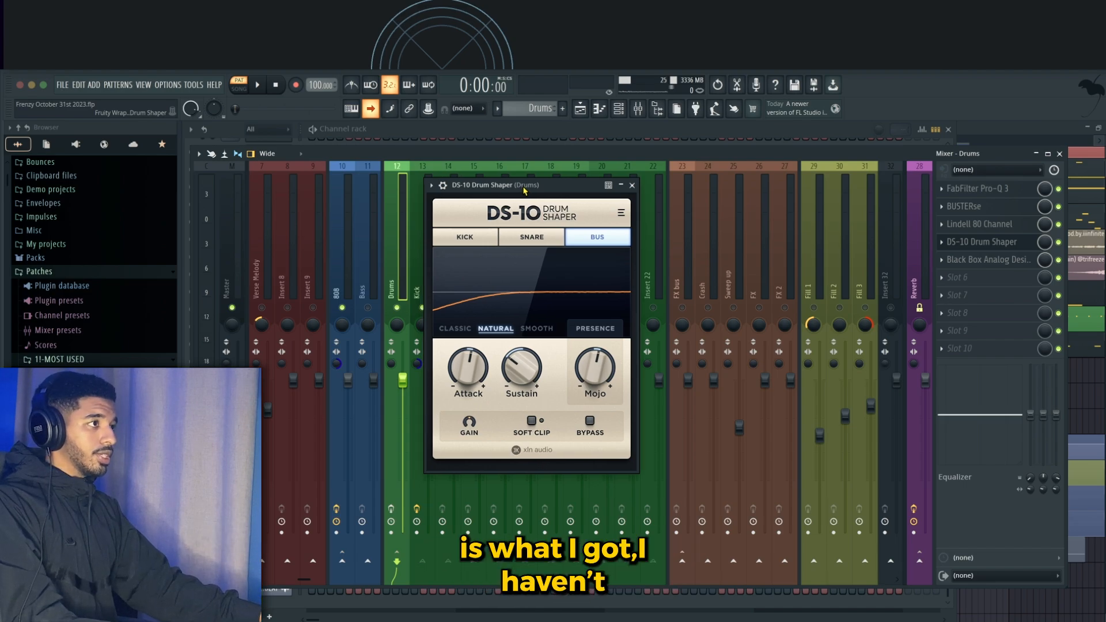
drag(520, 190, 520, 199)
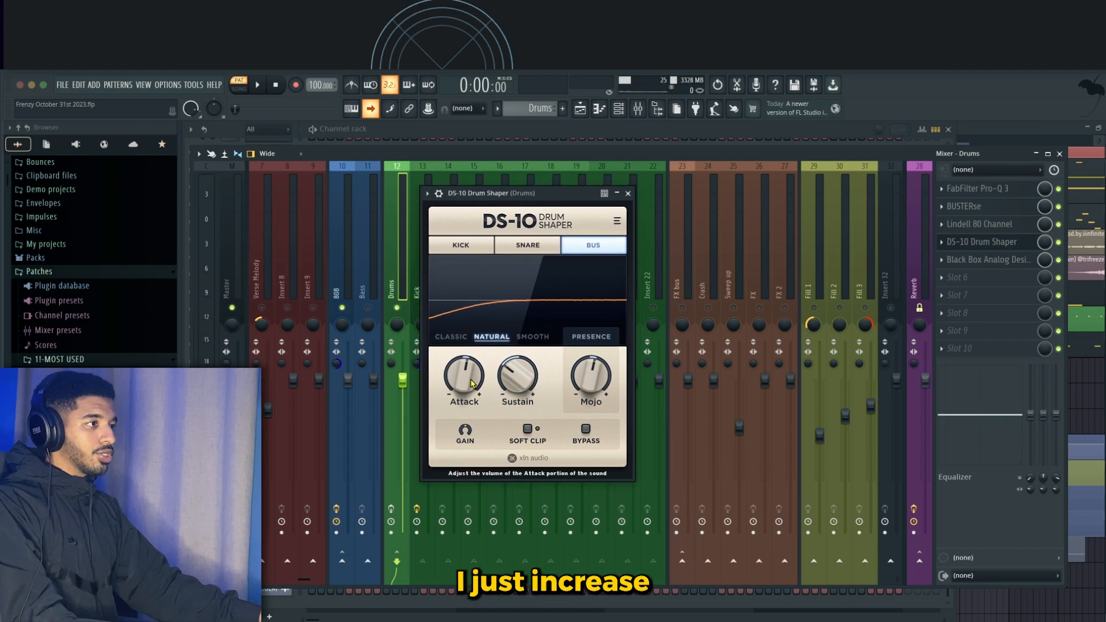
mouse_move(473, 384)
mouse_move(509, 377)
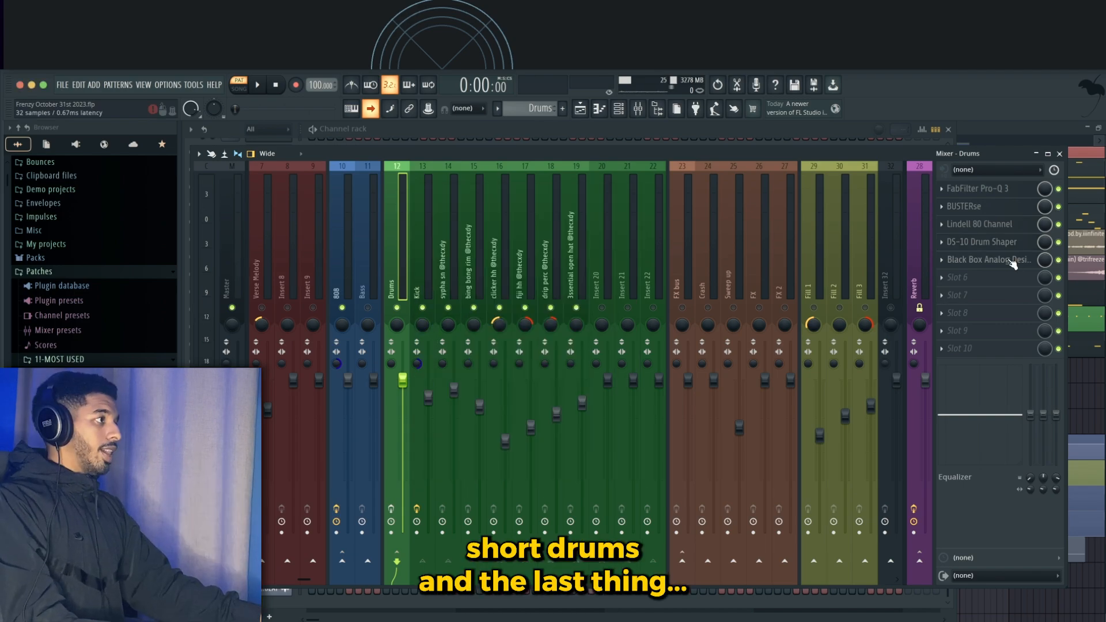
- Open the Black Box HG-2 on the Drums bus and check its mix setting before closing it
click(1011, 260)
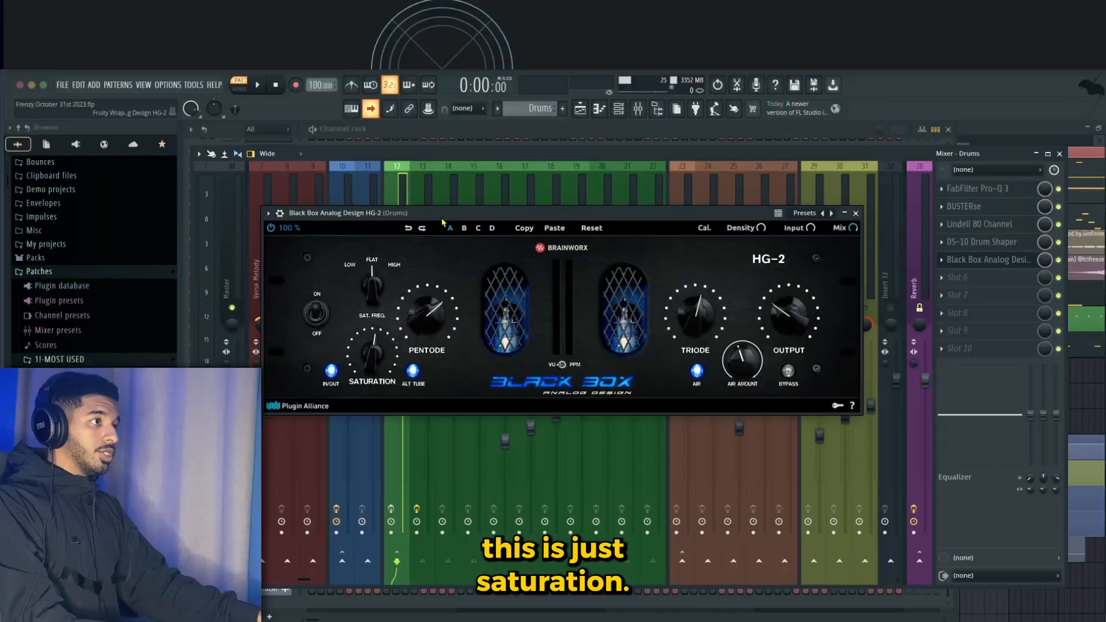
click(847, 229)
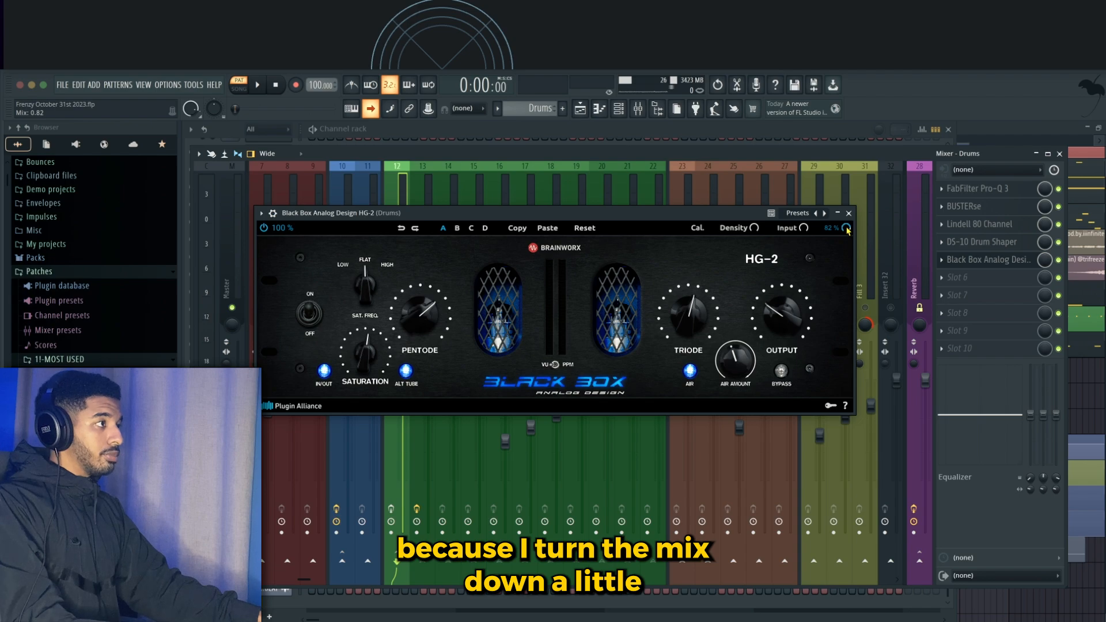
click(849, 213)
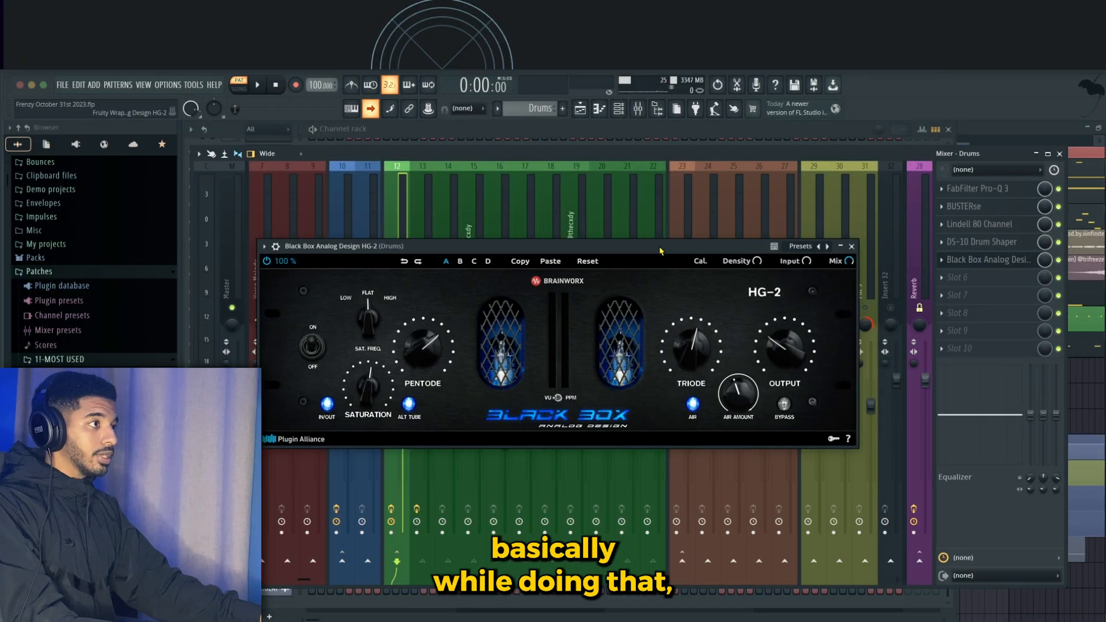
drag(660, 250, 637, 245)
click(828, 242)
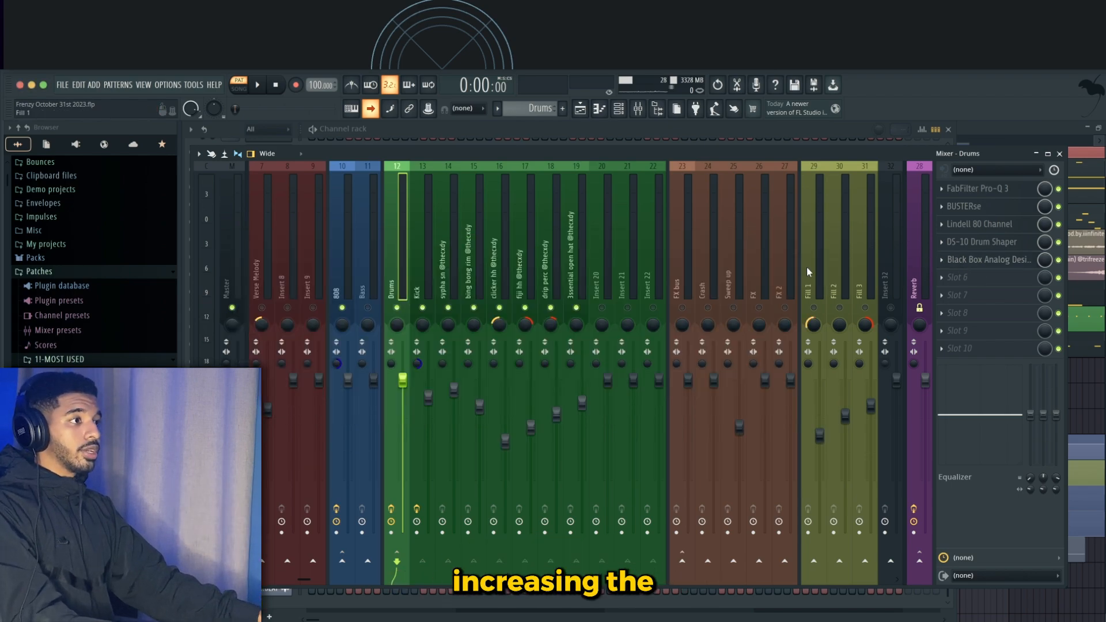
- Open the mixer on the 808 track and review its Black Box HG-2 plugin
scroll(402, 252, up, 1)
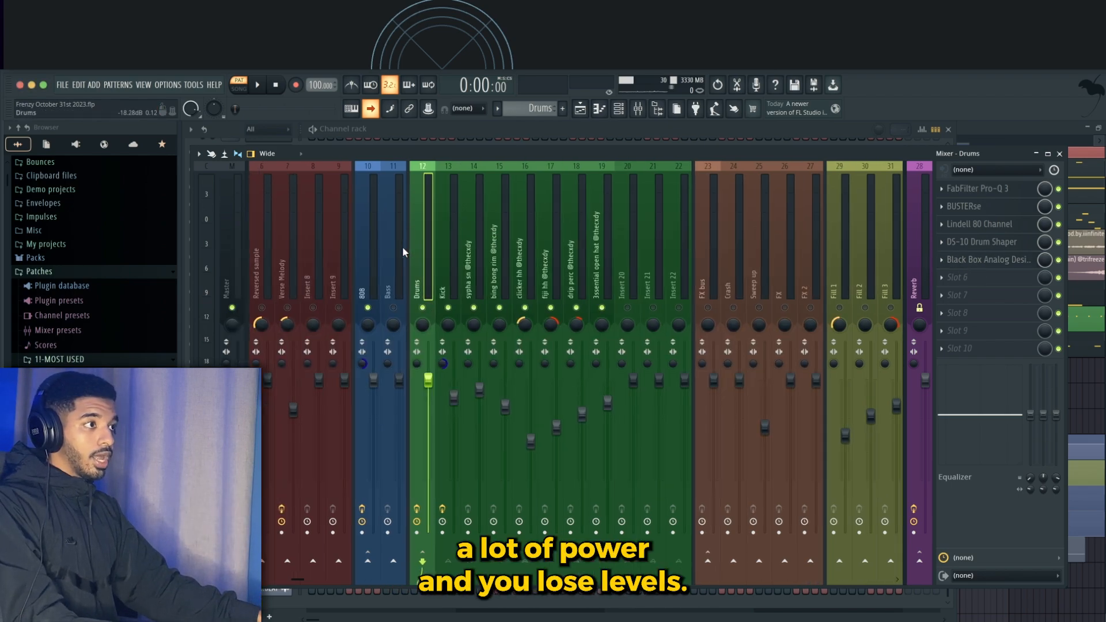
scroll(436, 260, down, 1)
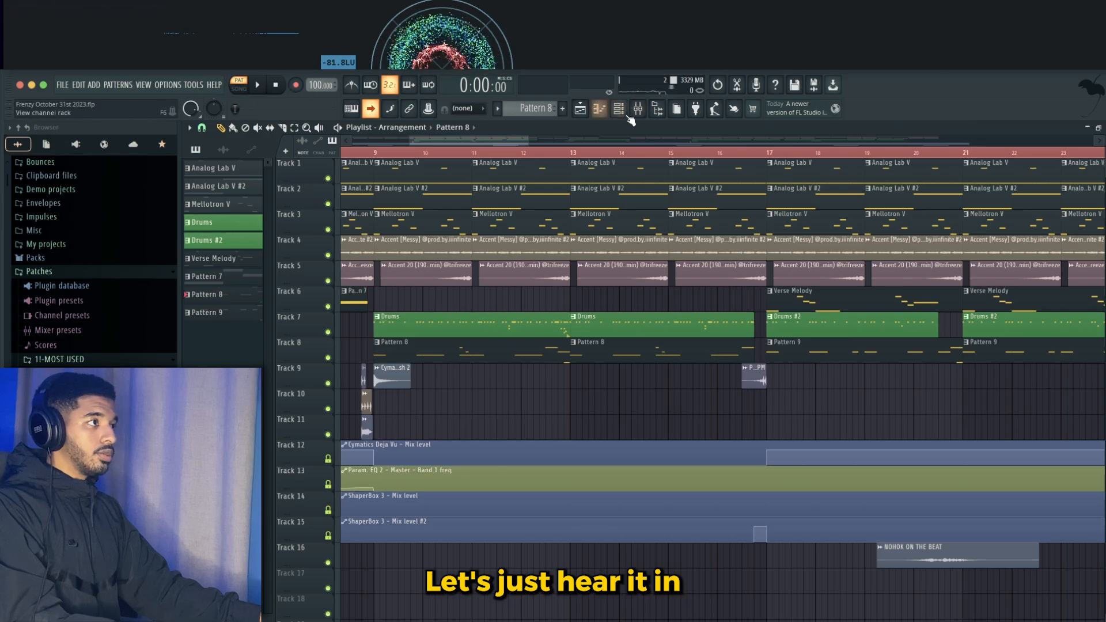
click(619, 108)
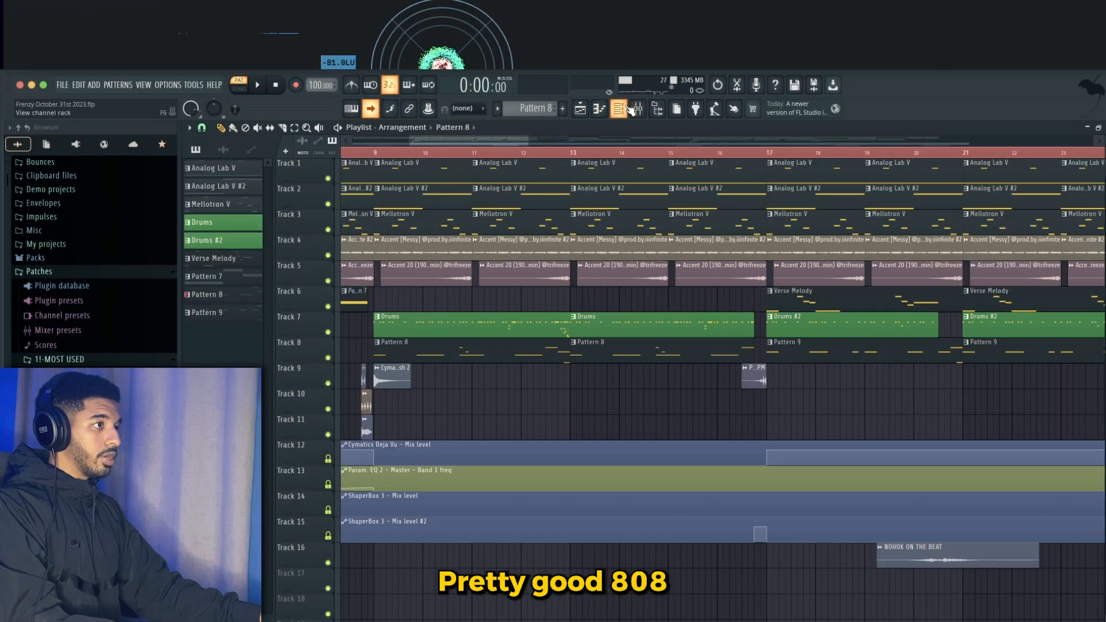
click(634, 110)
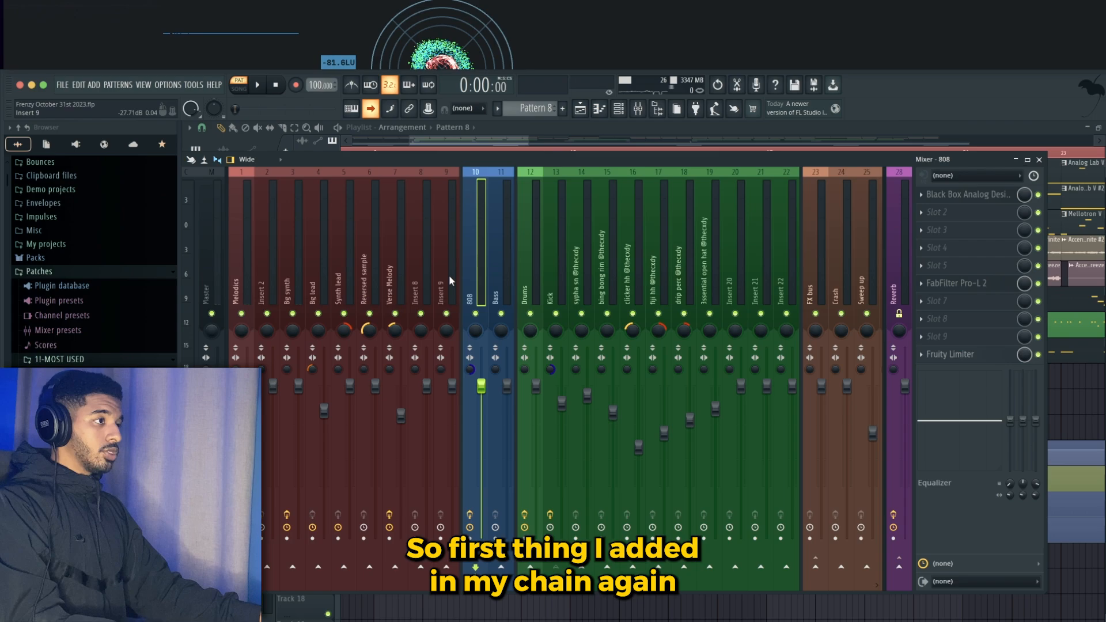
click(970, 196)
drag(440, 126, 518, 219)
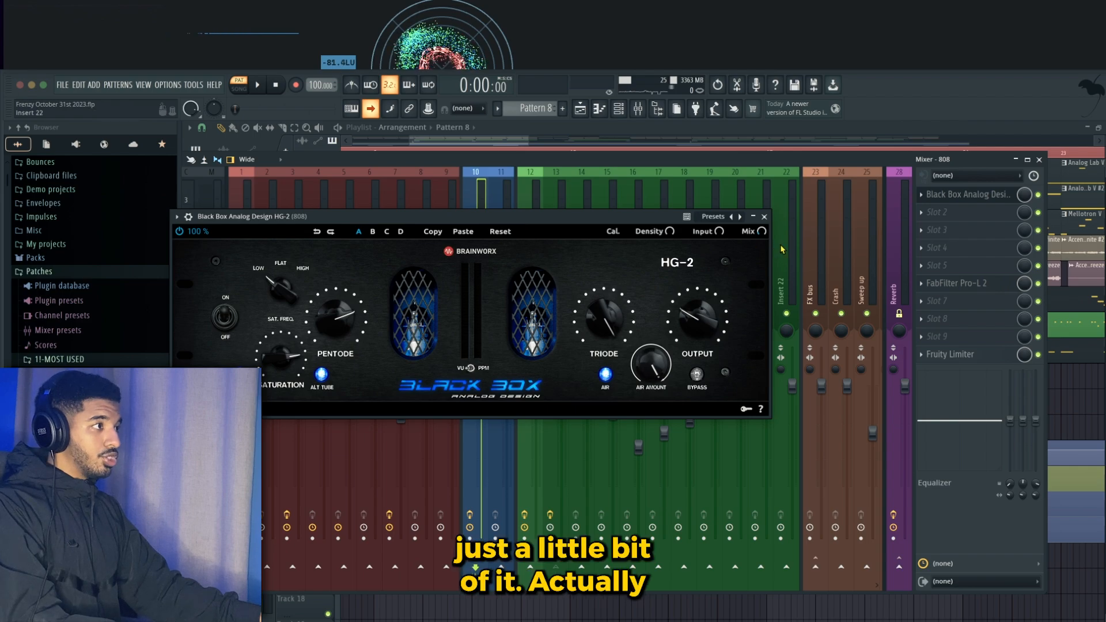
drag(403, 218, 459, 232)
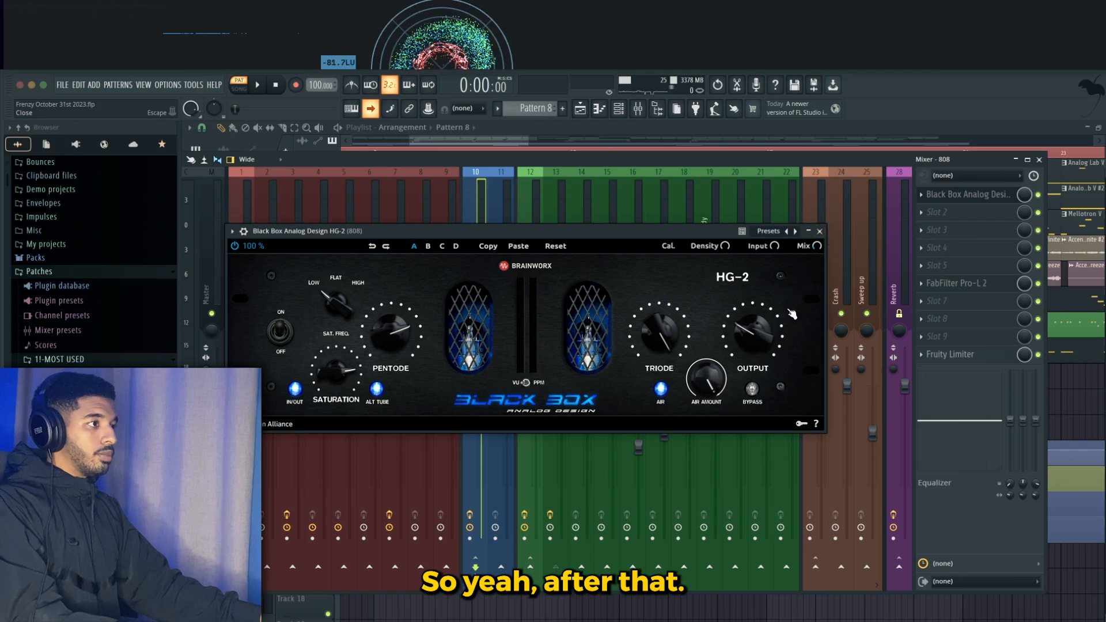
key(Escape)
- Open FabFilter Pro-L 2 on the 808 track and inspect its limiter settings
click(968, 285)
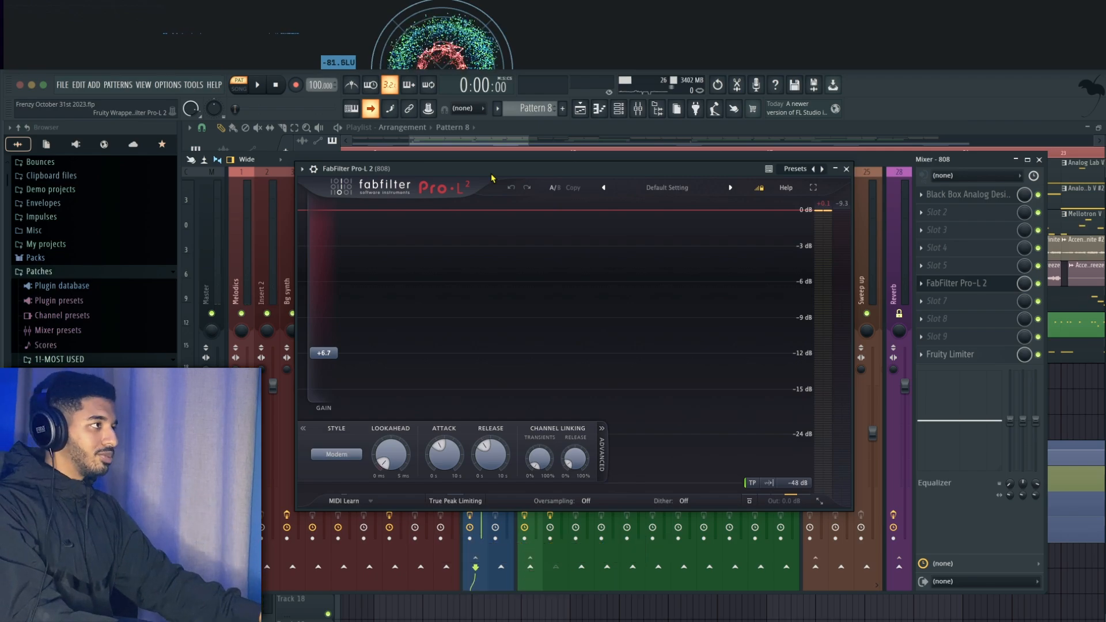
drag(612, 173, 617, 173)
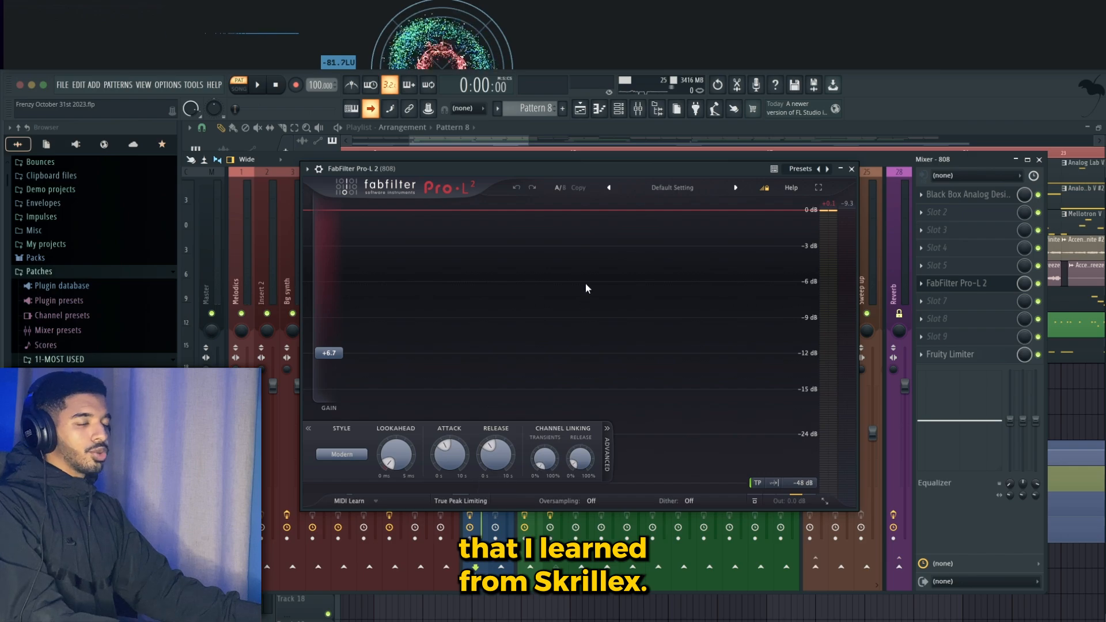
drag(643, 167, 623, 189)
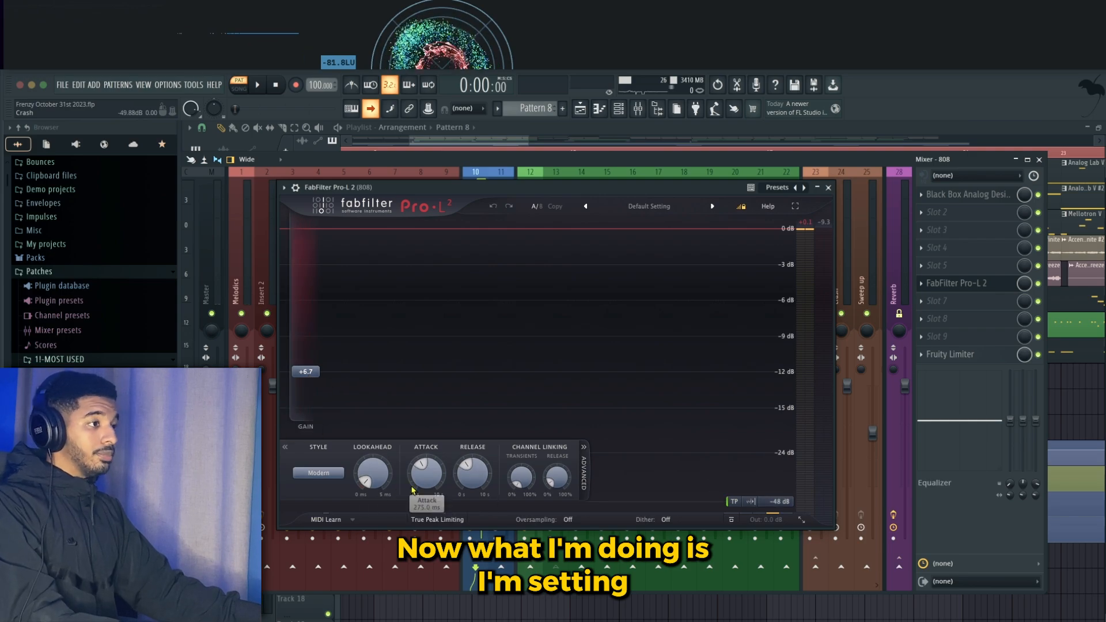
drag(543, 185, 541, 177)
mouse_move(771, 505)
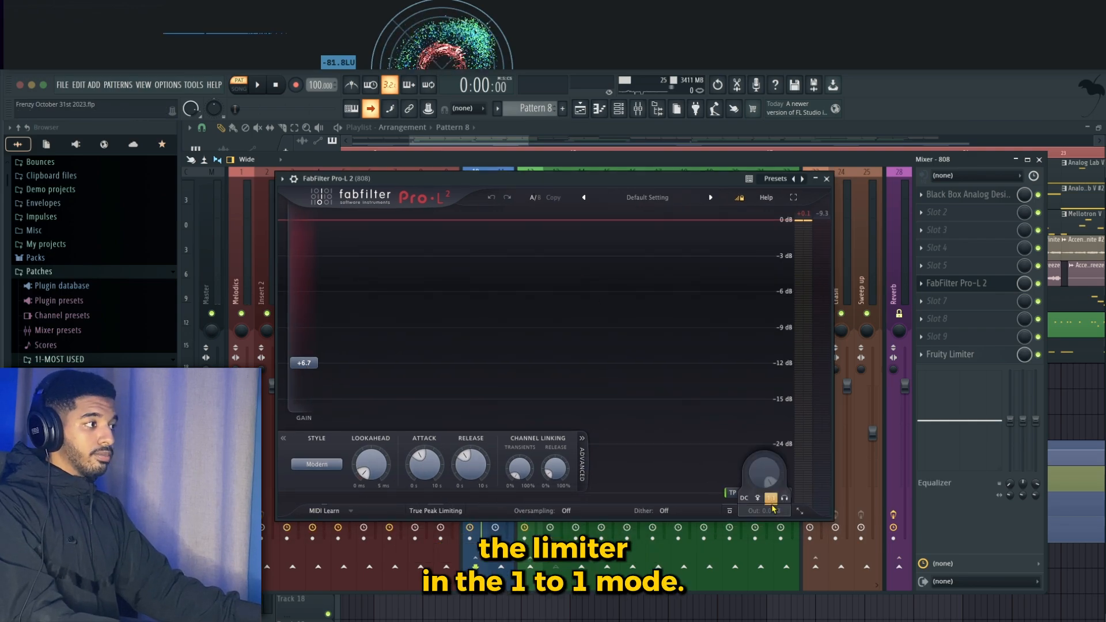
drag(627, 178, 634, 175)
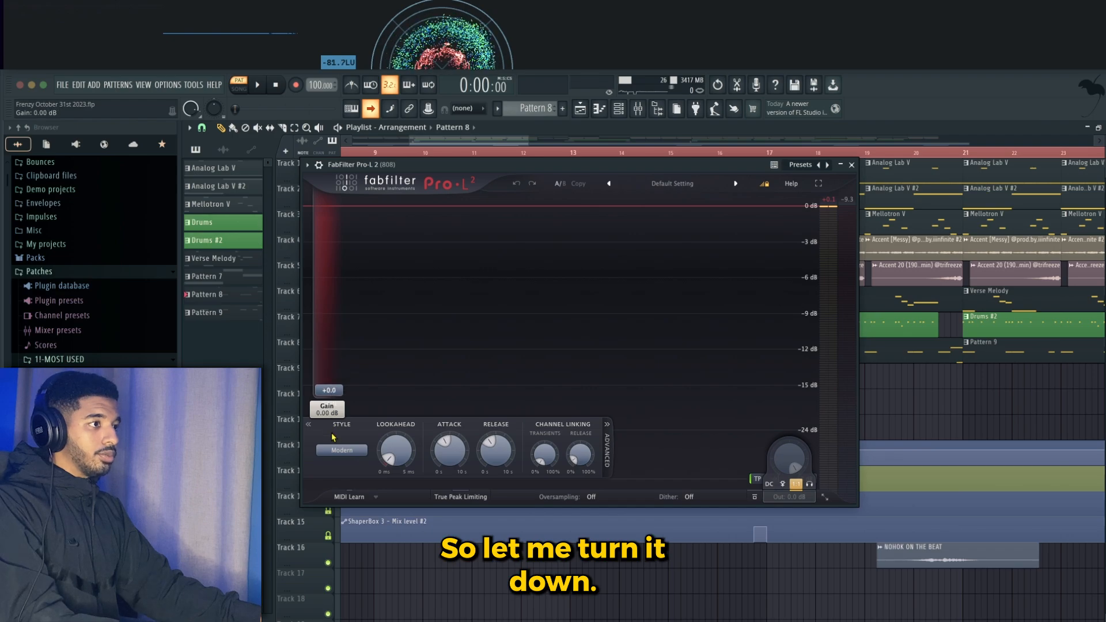
- Set the Pro-L 2 gain to about +6.5 dB and close the plugin
drag(332, 437, 333, 438)
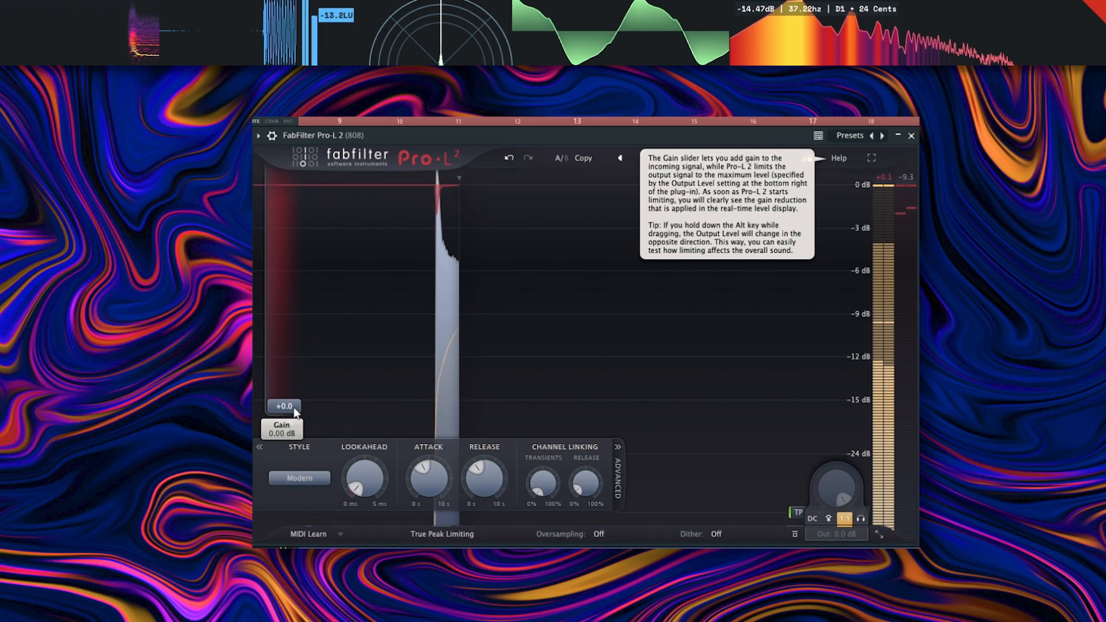
drag(294, 409, 290, 255)
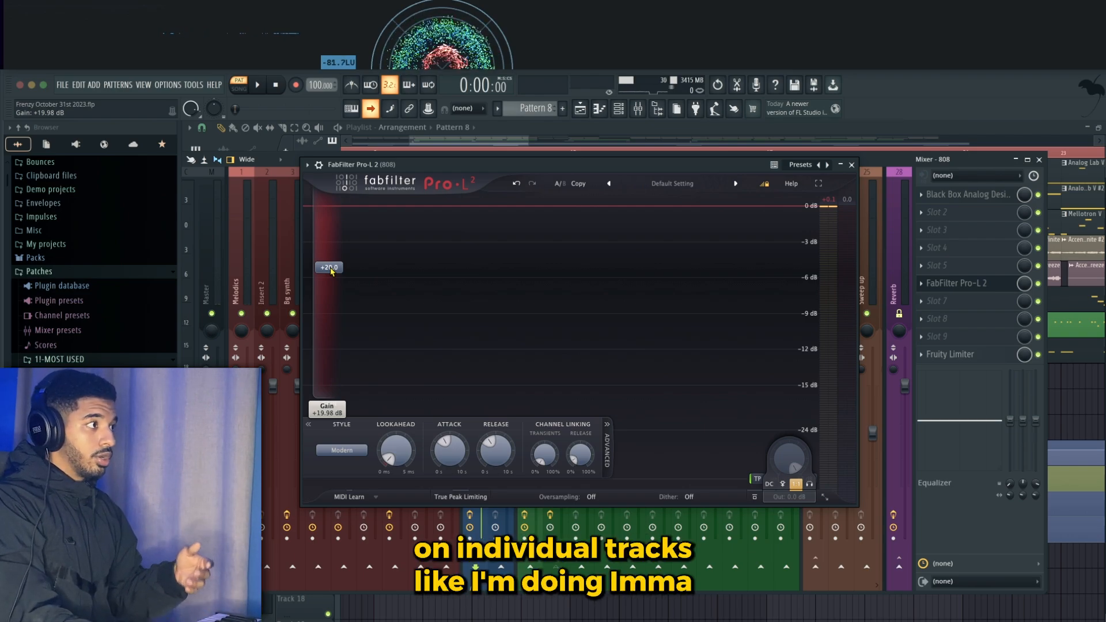
drag(331, 271, 316, 356)
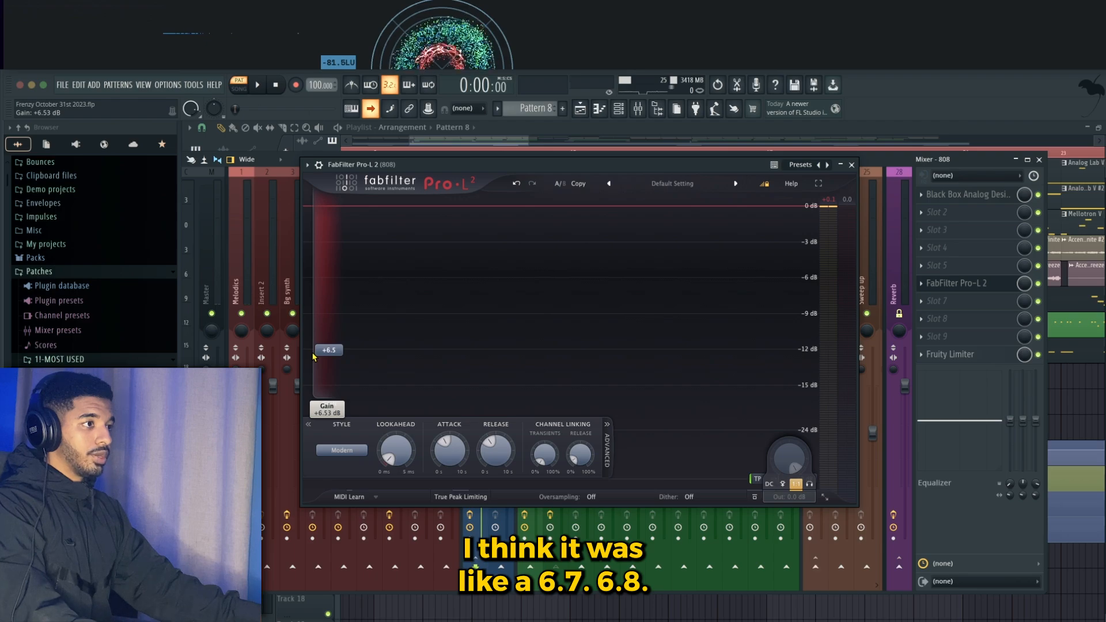
click(851, 165)
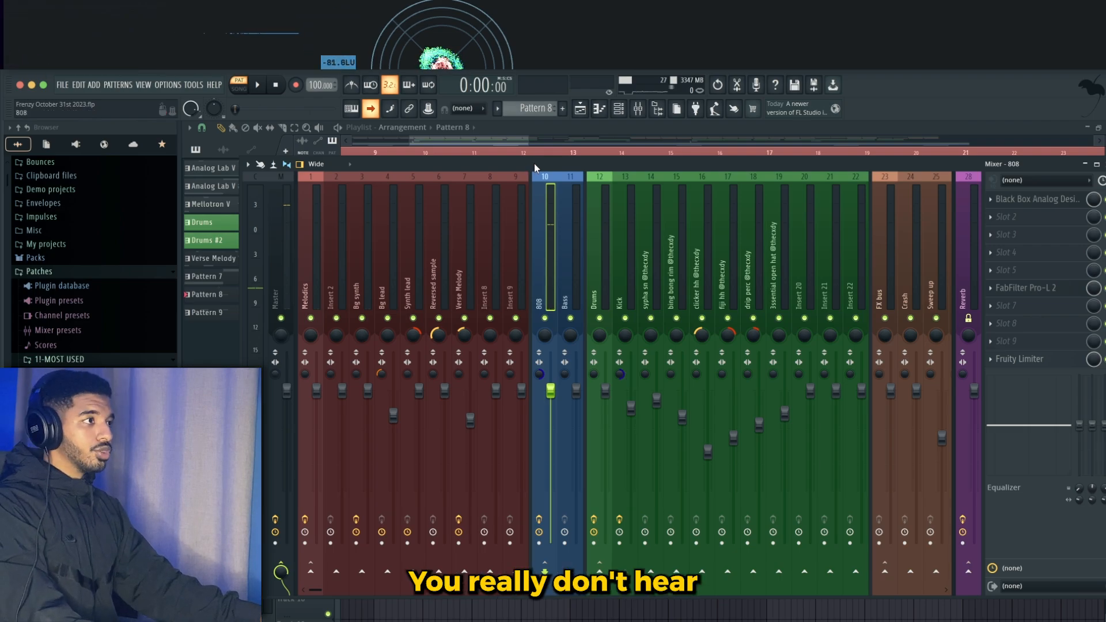
- Open the Fruity Limiter on the 808 mixer track
mouse_move(535, 164)
mouse_down()
mouse_move(521, 151)
mouse_move(509, 166)
mouse_move(518, 175)
mouse_up()
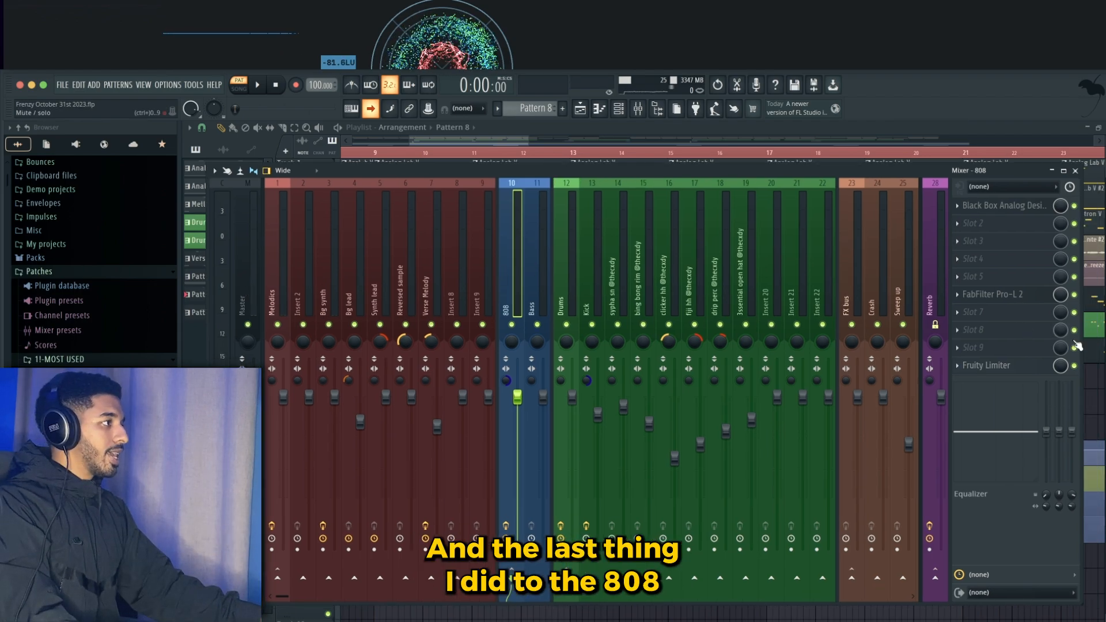
click(1007, 365)
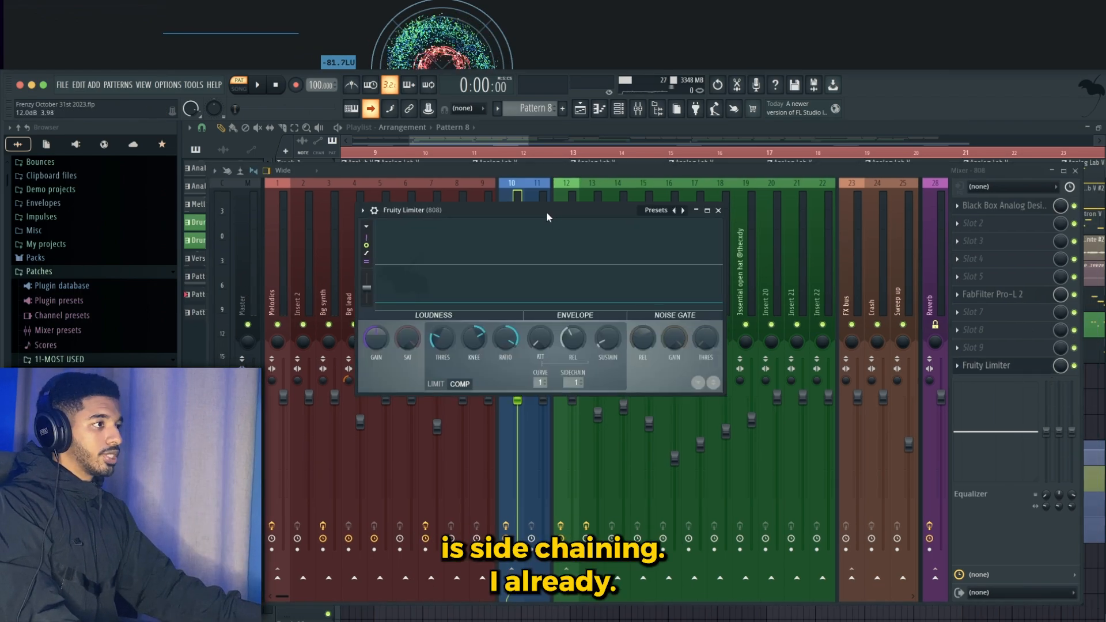
drag(546, 213, 546, 213)
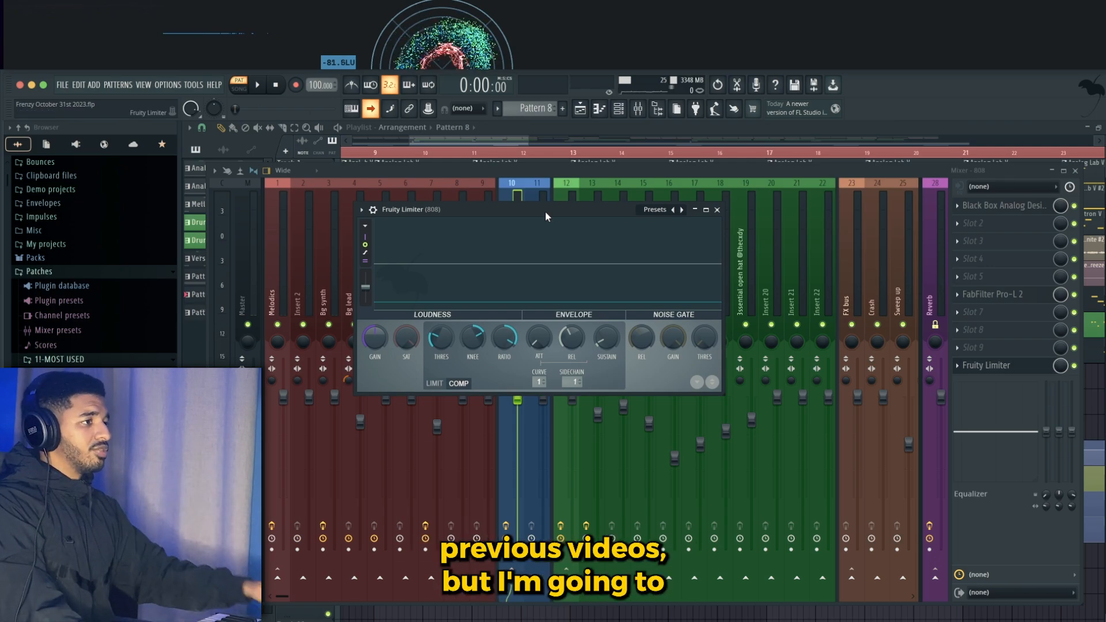
drag(545, 210, 557, 211)
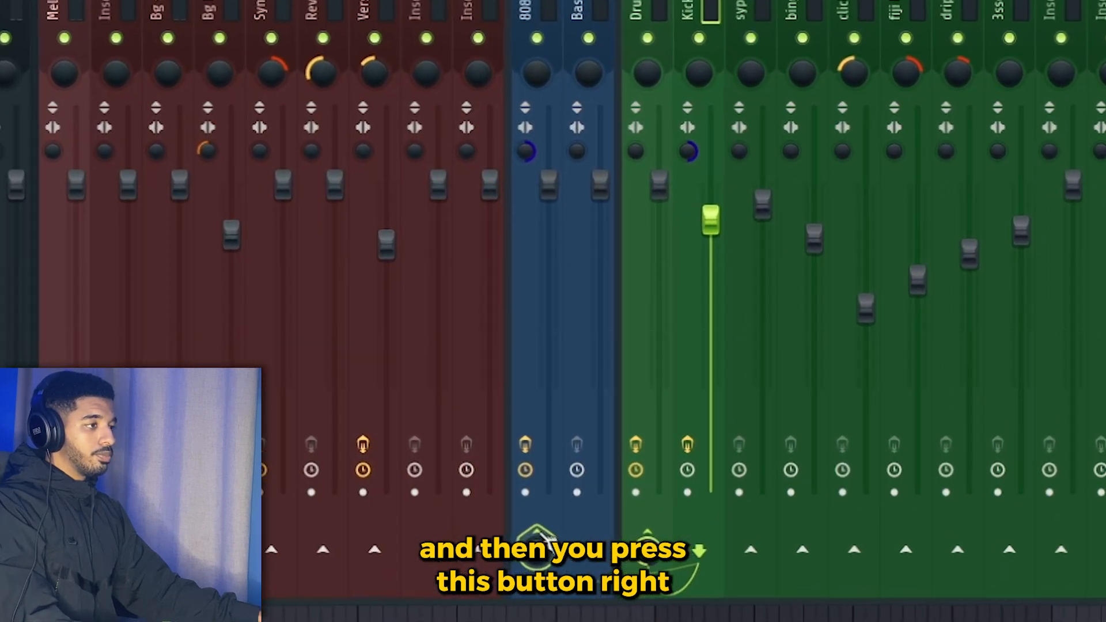
- Send the Kick track as a sidechain to the 808 track and reopen the 808's Fruity Limiter
right_click(535, 537)
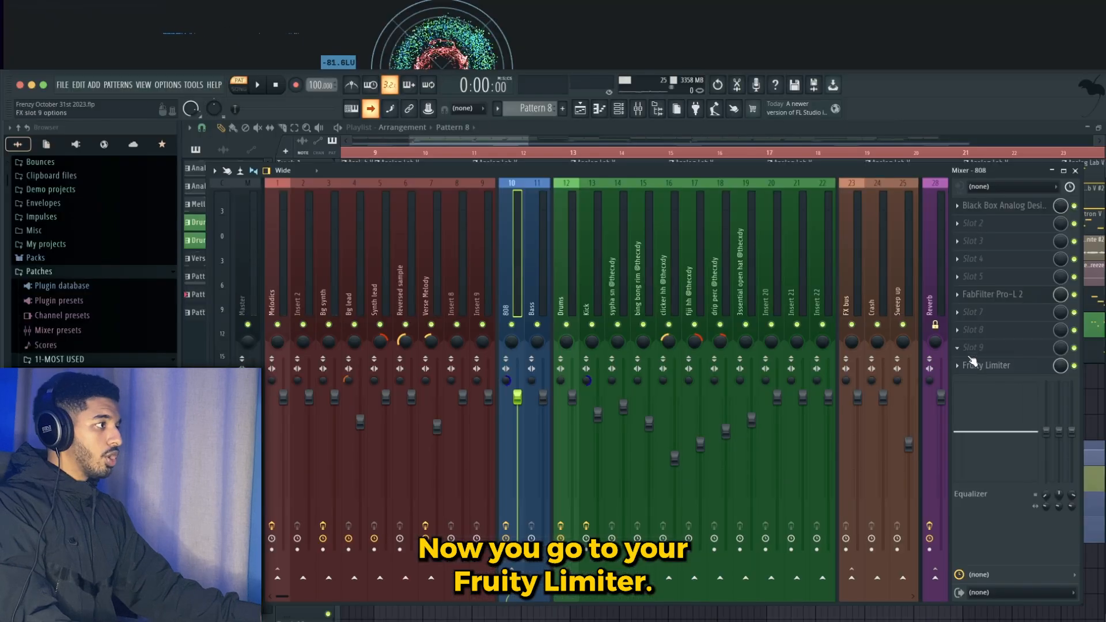
click(987, 365)
drag(555, 214, 572, 215)
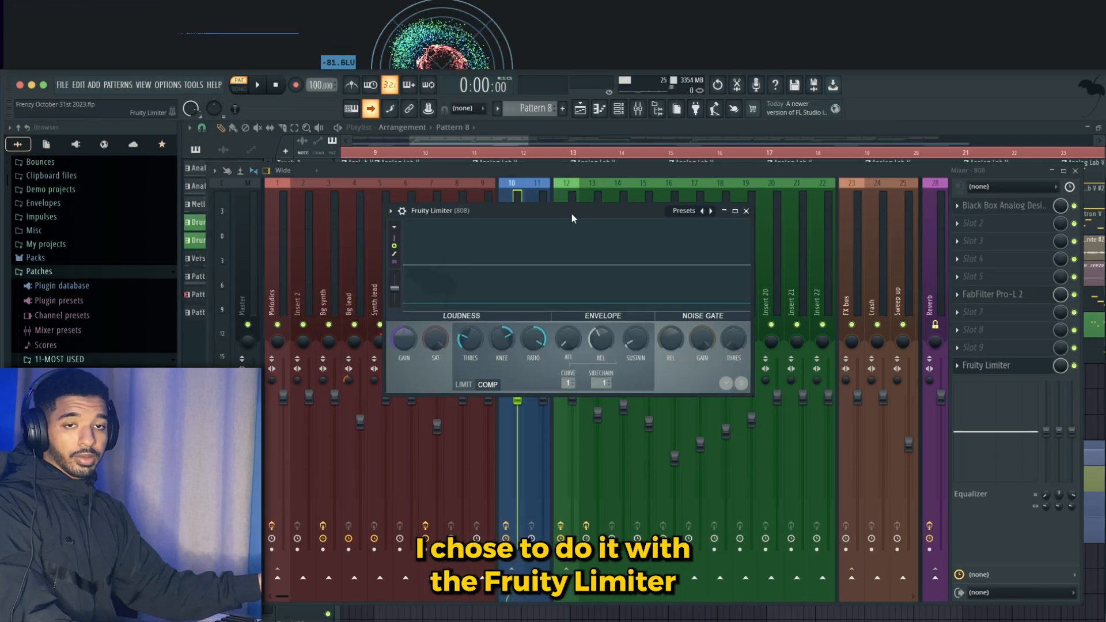
drag(576, 211, 570, 193)
- Switch the Fruity Limiter to COMP mode and set its sidechain input to Kick
click(461, 366)
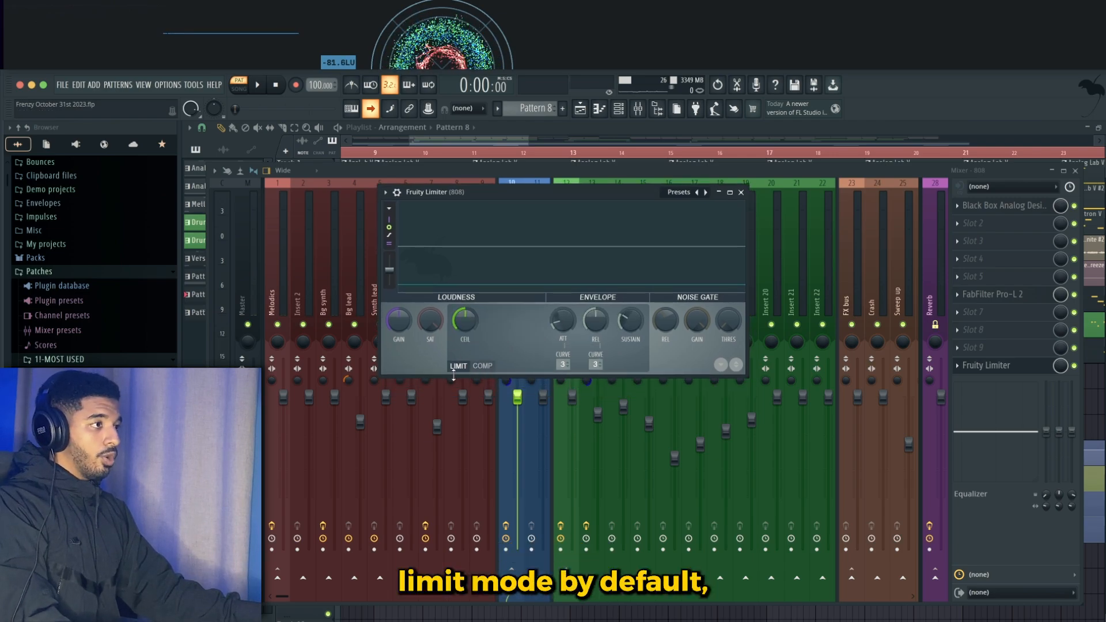
click(484, 366)
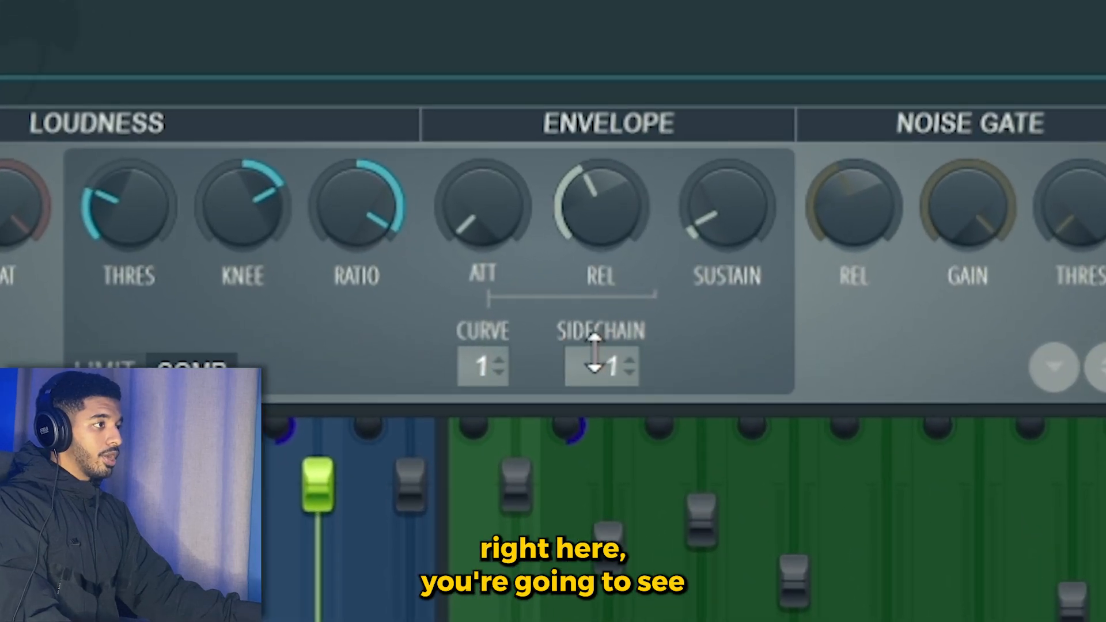
click(598, 365)
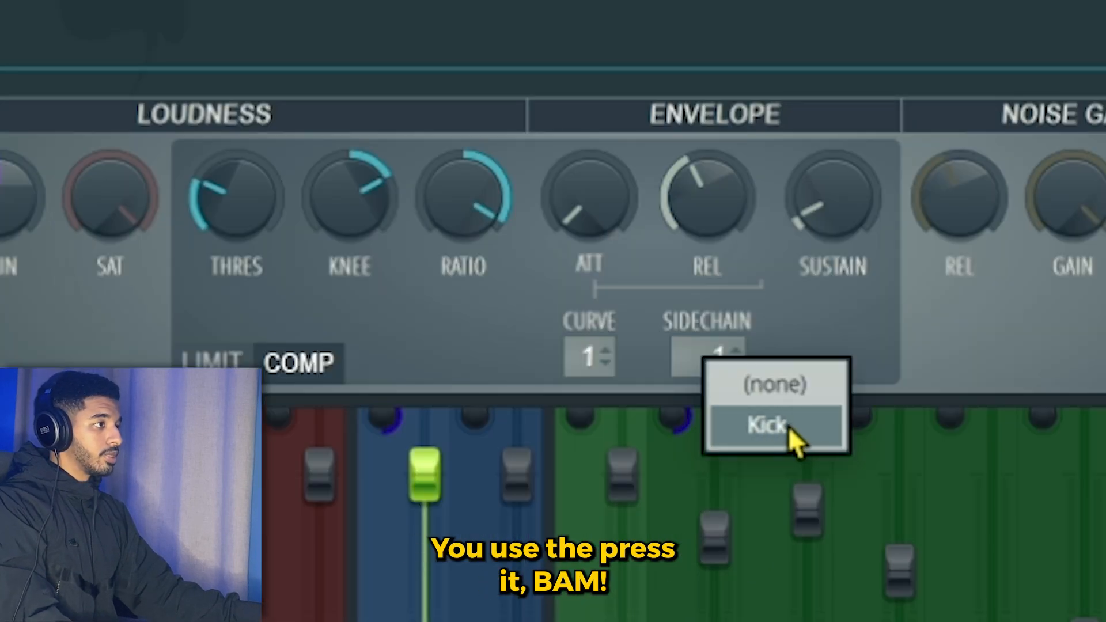
click(789, 431)
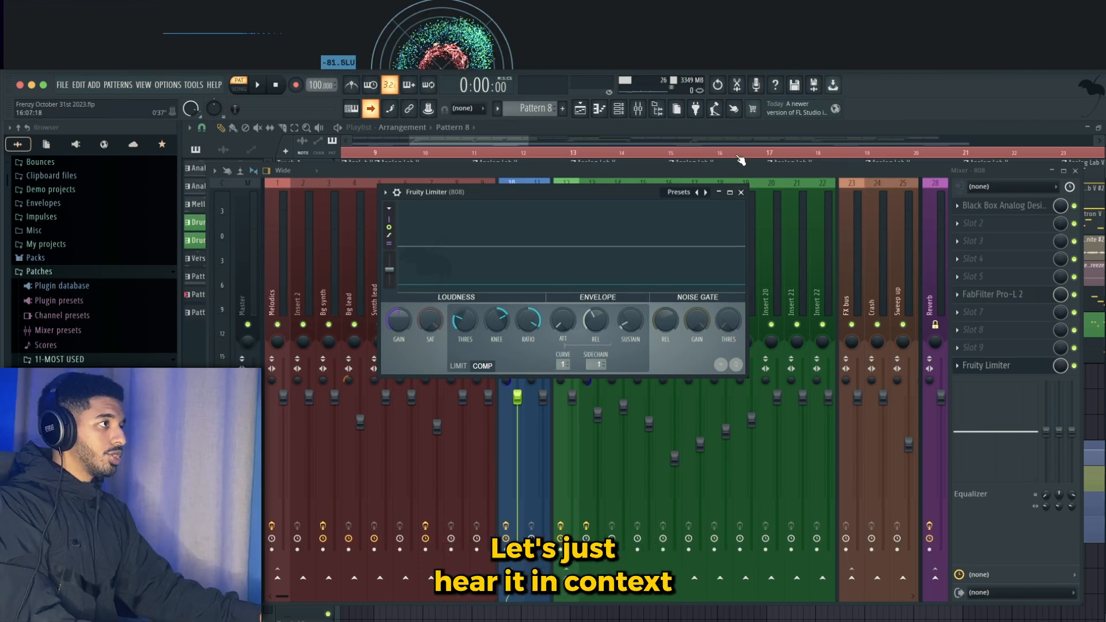
- Play the song from the start of the playlist to hear the sidechained 808, toggling the limiter to compare
click(462, 139)
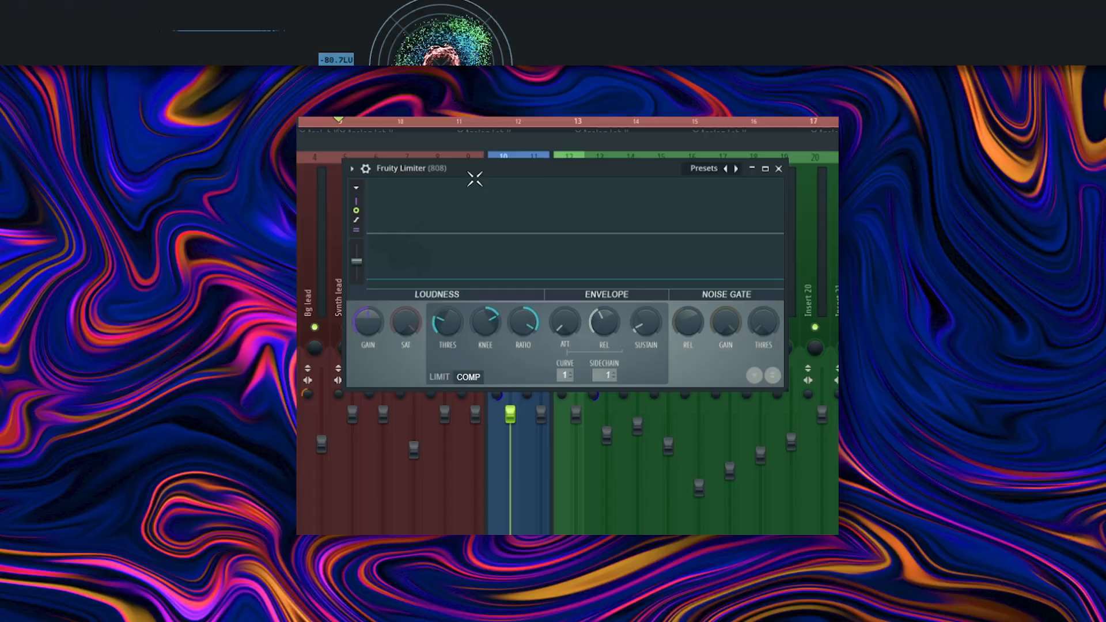
key(space)
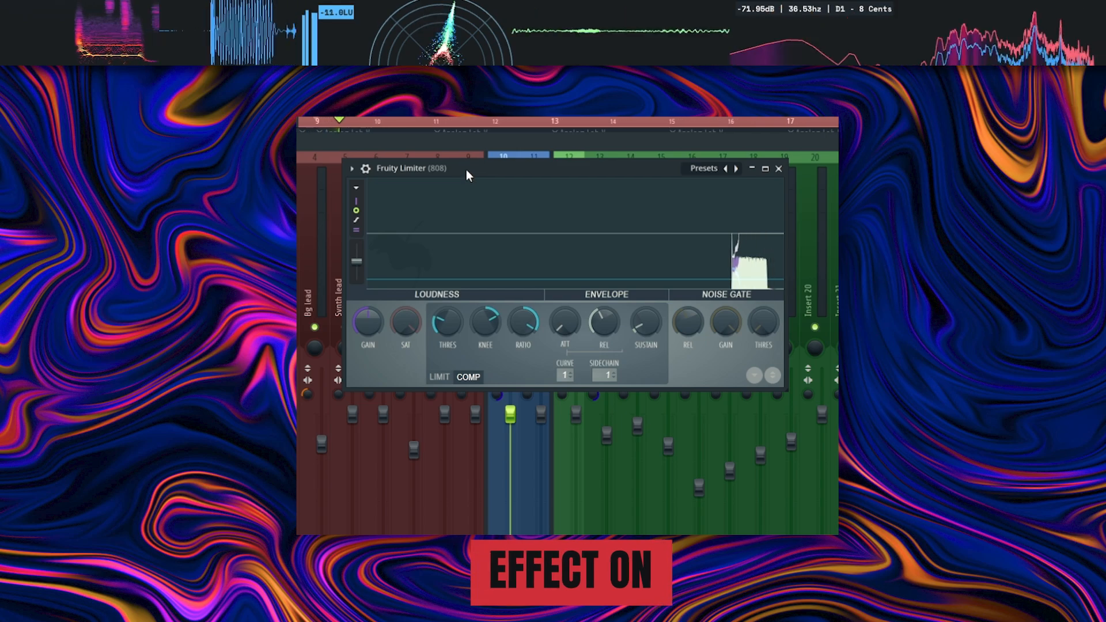
drag(467, 171, 449, 172)
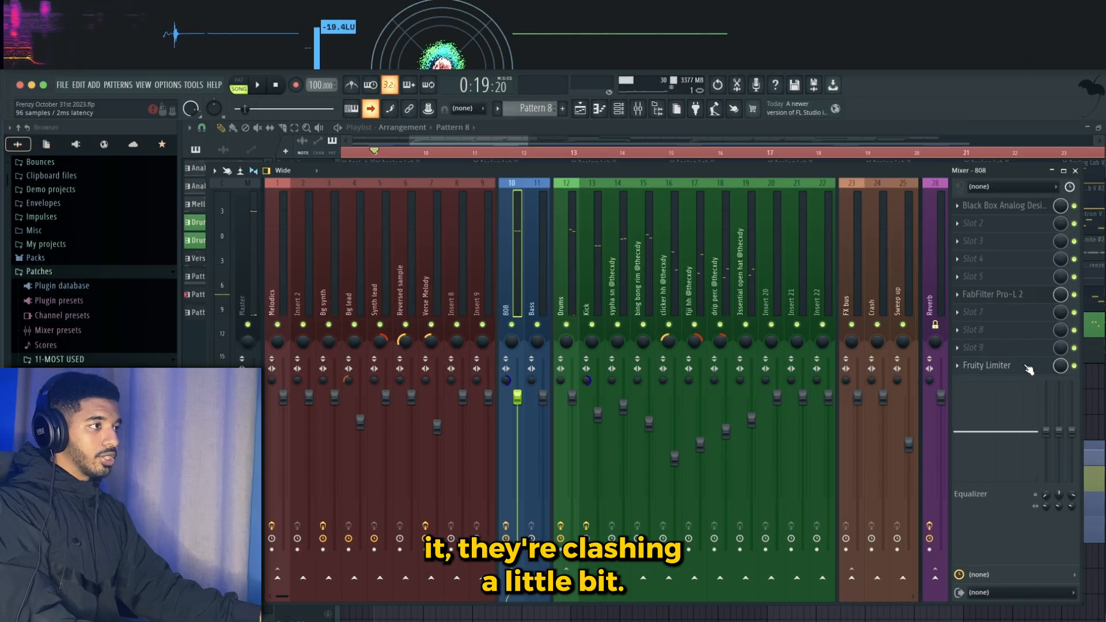
click(1028, 369)
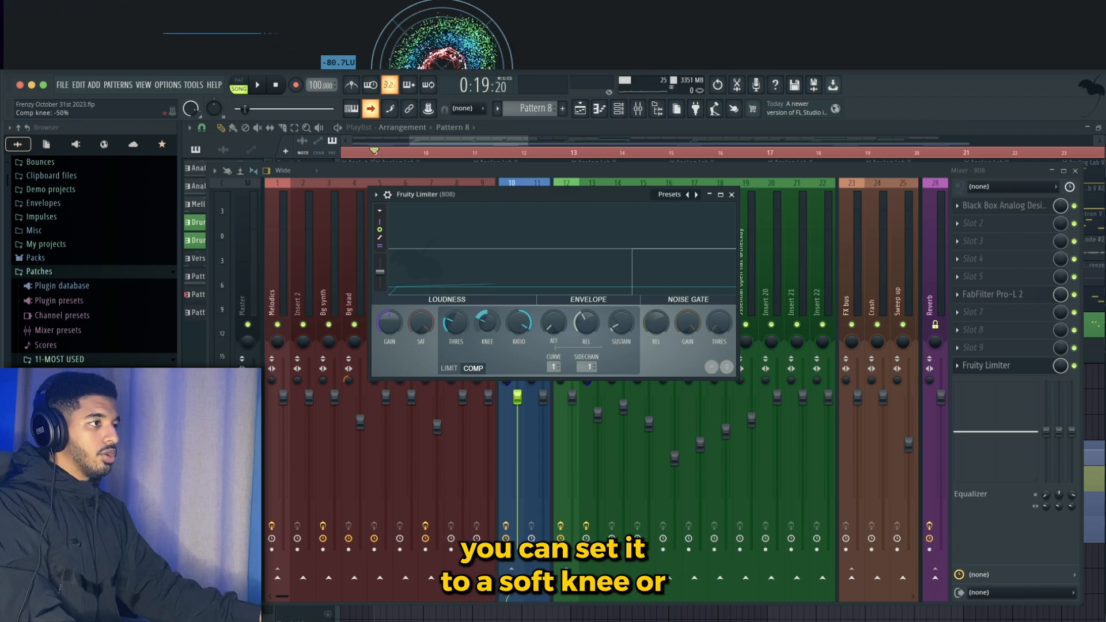
- Turn up the compressor knee on the 808's Fruity Limiter
drag(487, 323, 487, 306)
drag(566, 199, 566, 182)
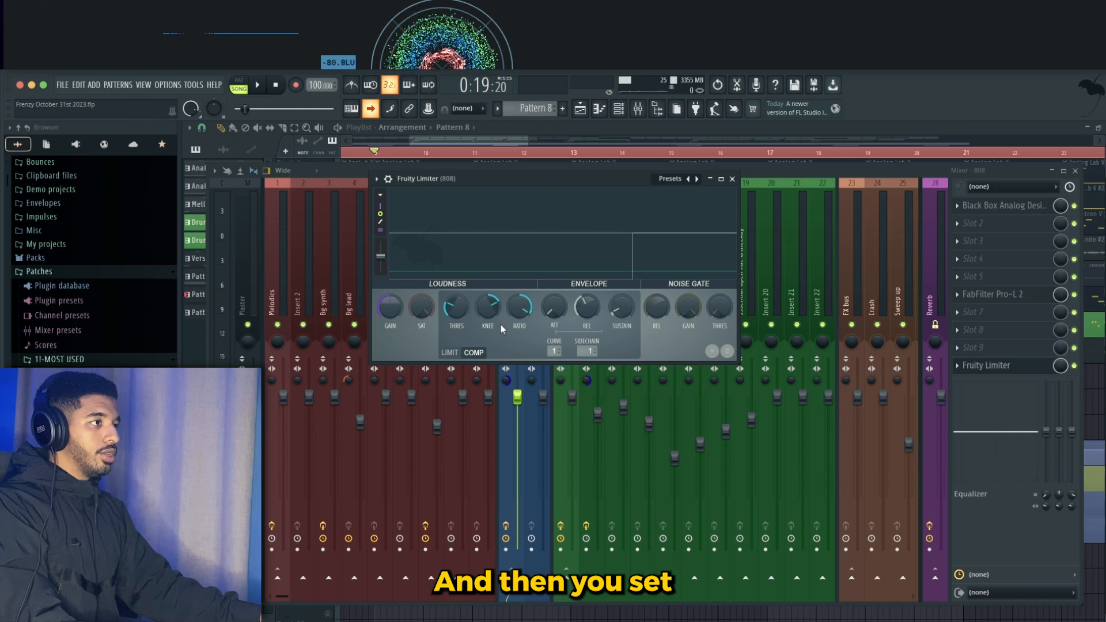
- Adjust the compressor ratio on the 808's Fruity Limiter, sweeping it up and back
drag(519, 309, 520, 297)
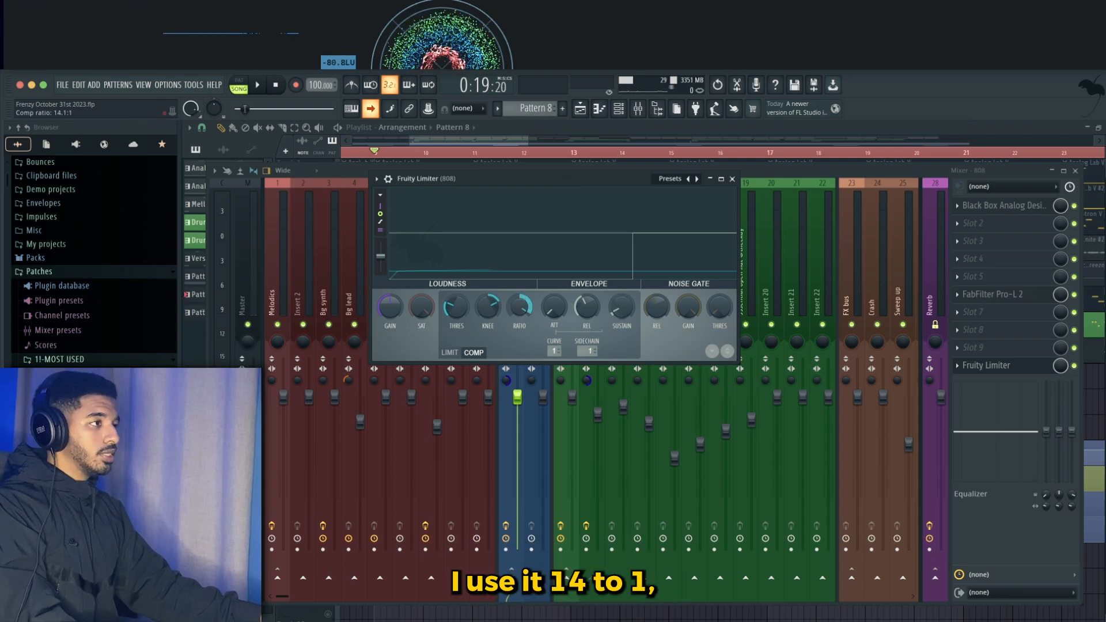
drag(519, 309, 519, 300)
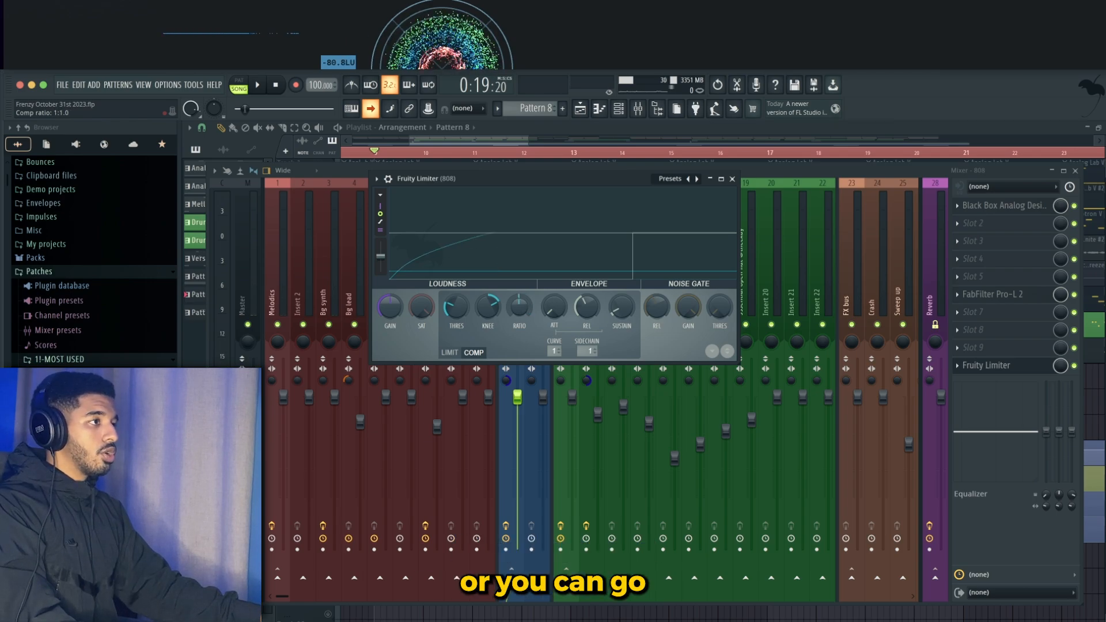
drag(520, 306, 519, 314)
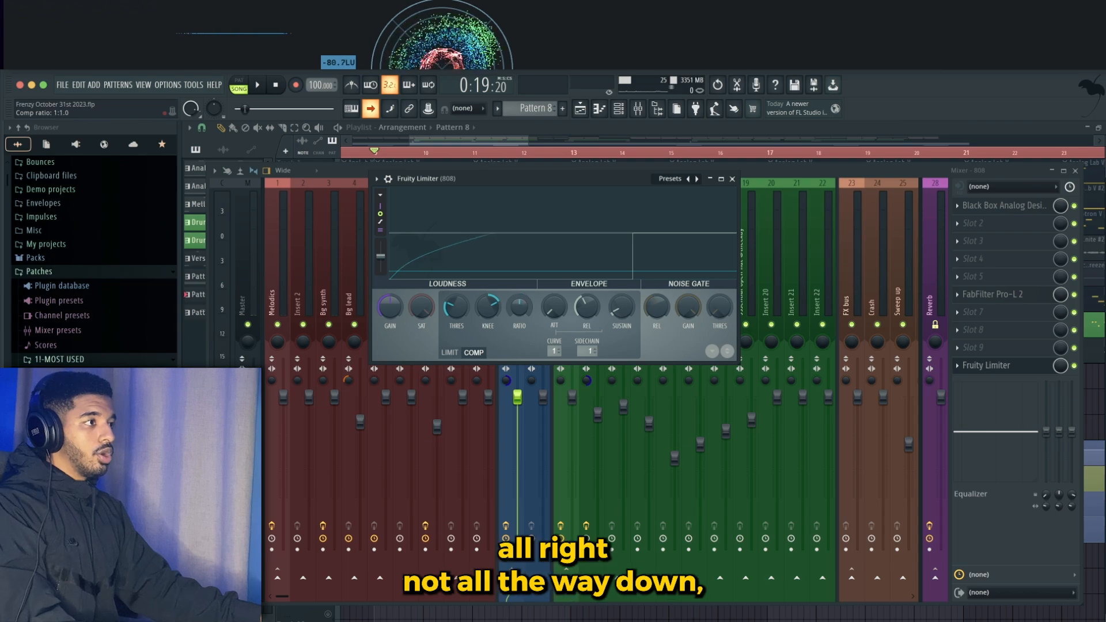
drag(519, 306, 520, 303)
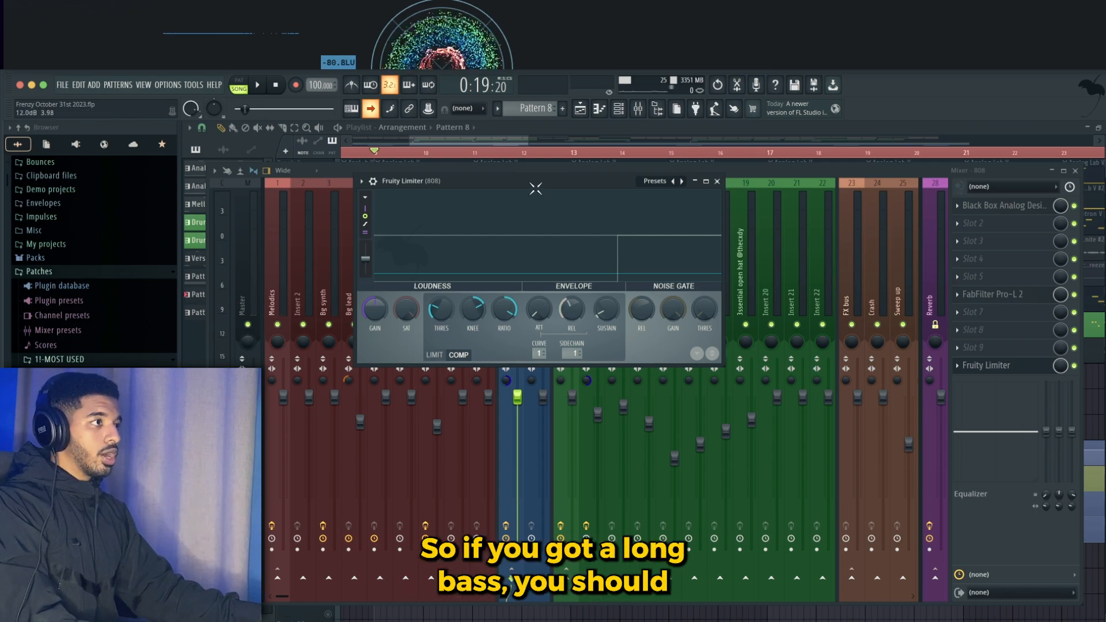
- Increase the compressor release time on the 808's Fruity Limiter
drag(536, 189, 527, 206)
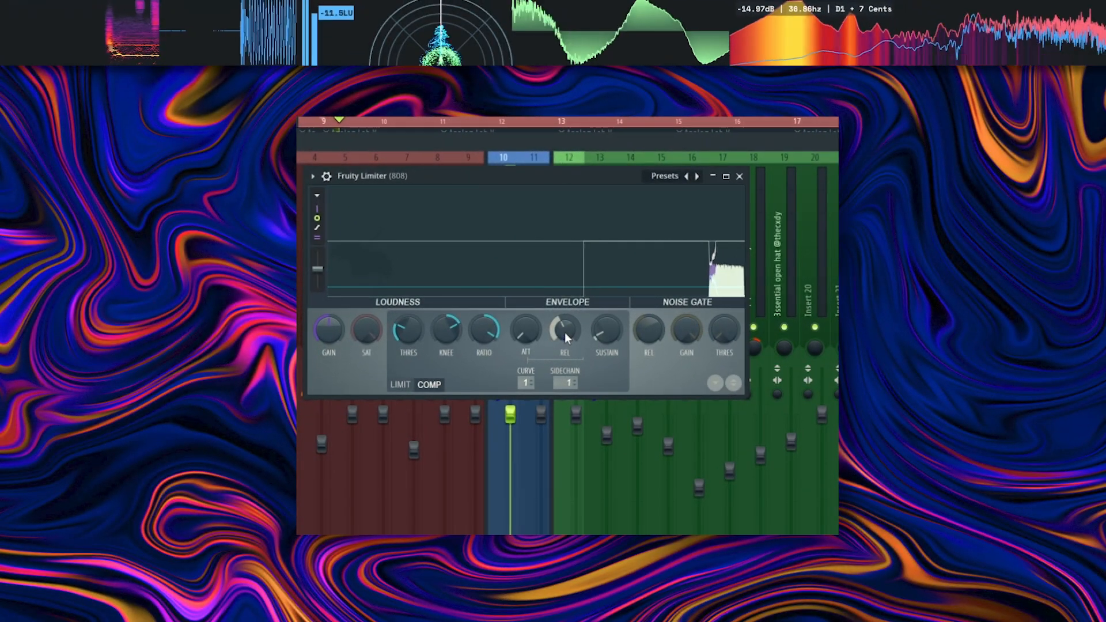
drag(565, 333, 564, 306)
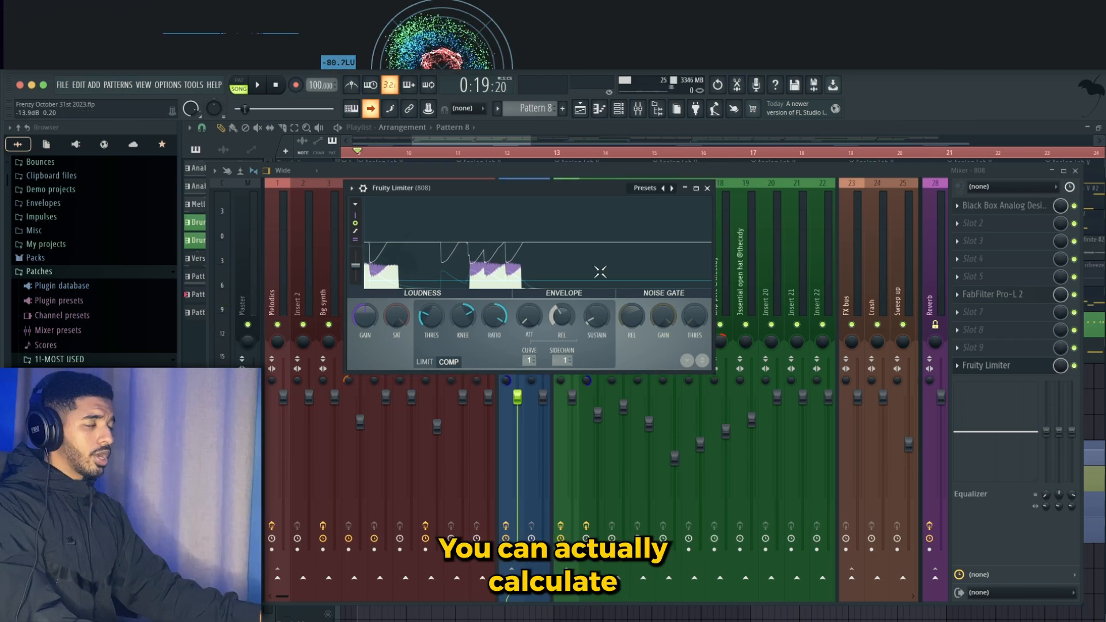
mouse_move(557, 318)
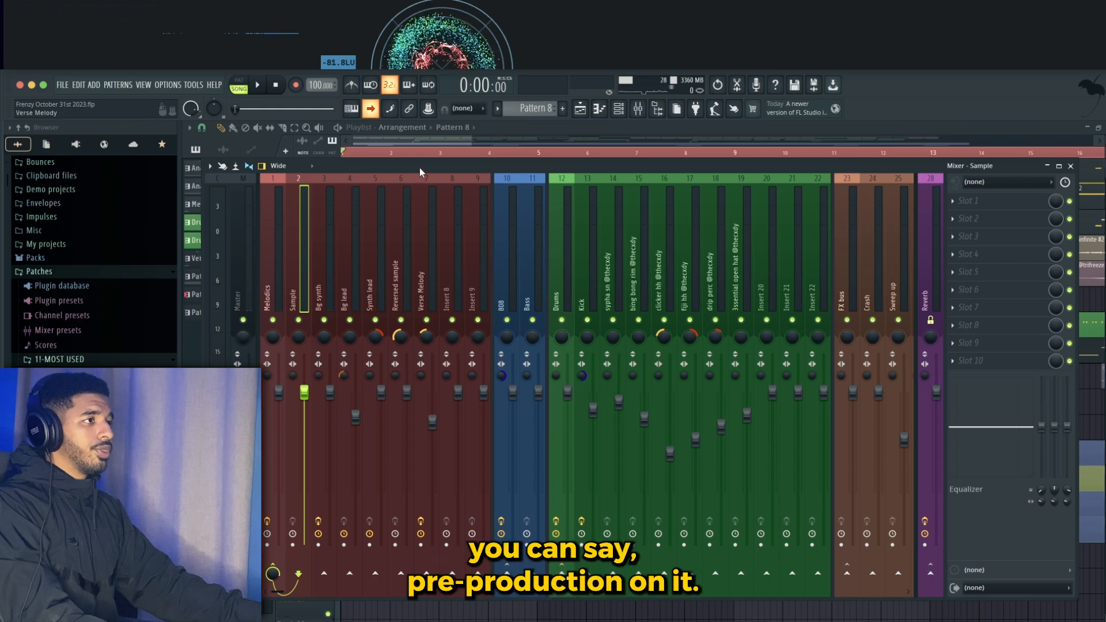
- Move to the Bg synth mixer track and review its Fruity parametric EQ 2
mouse_move(420, 168)
mouse_down()
mouse_move(420, 179)
mouse_move(430, 169)
mouse_up()
key(Right)
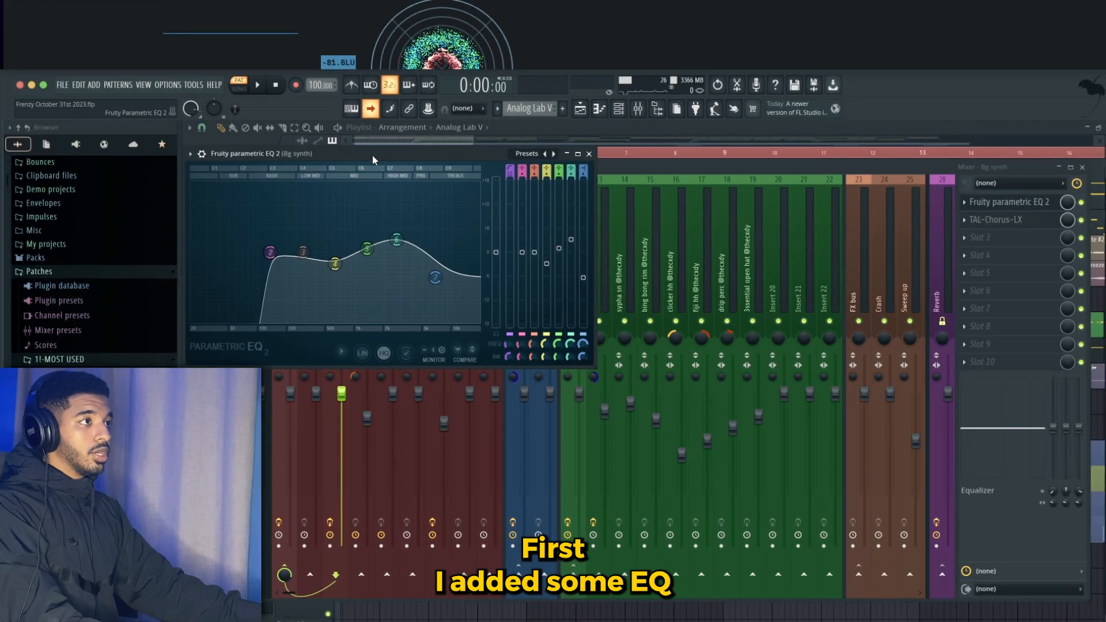
drag(370, 155, 476, 179)
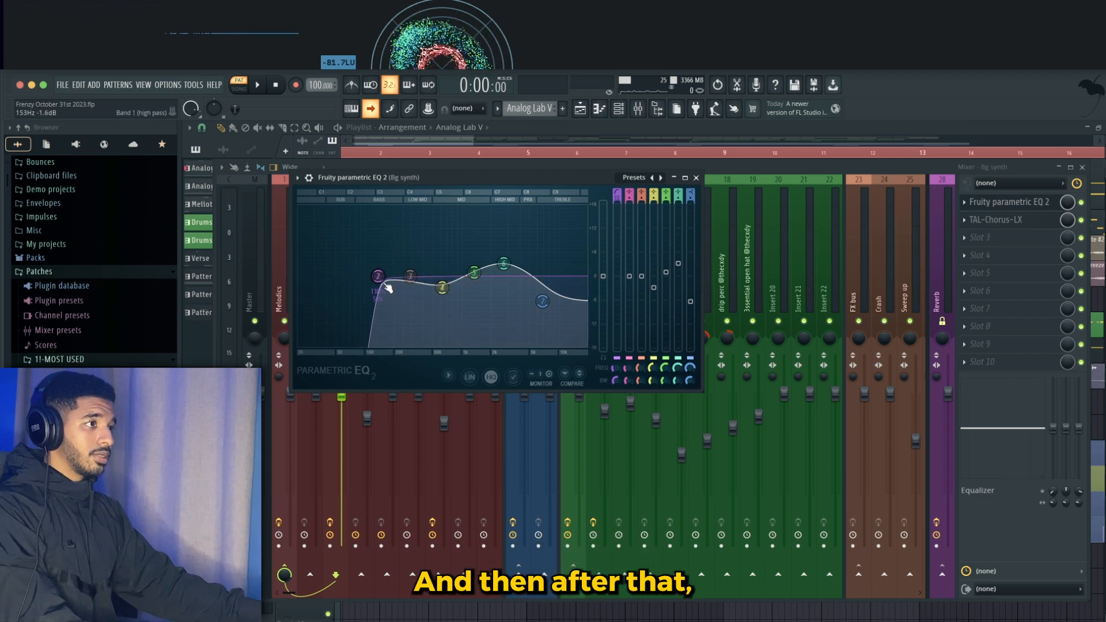
click(1007, 202)
- Open the TAL-Chorus-LX plugin on the Bg synth track and review its settings
click(993, 221)
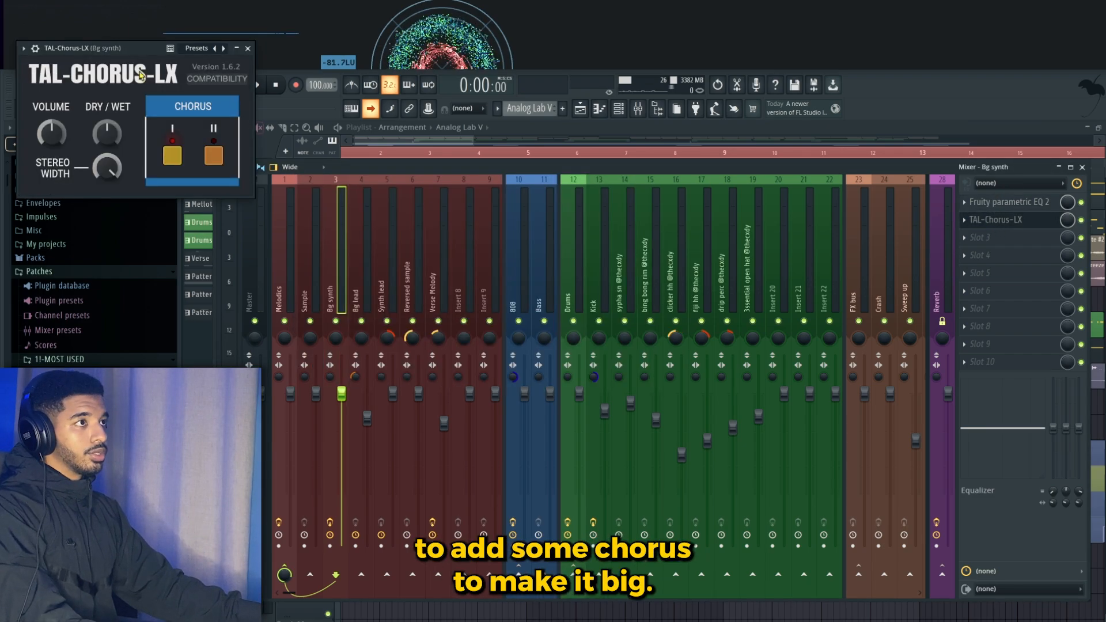
drag(90, 56, 488, 187)
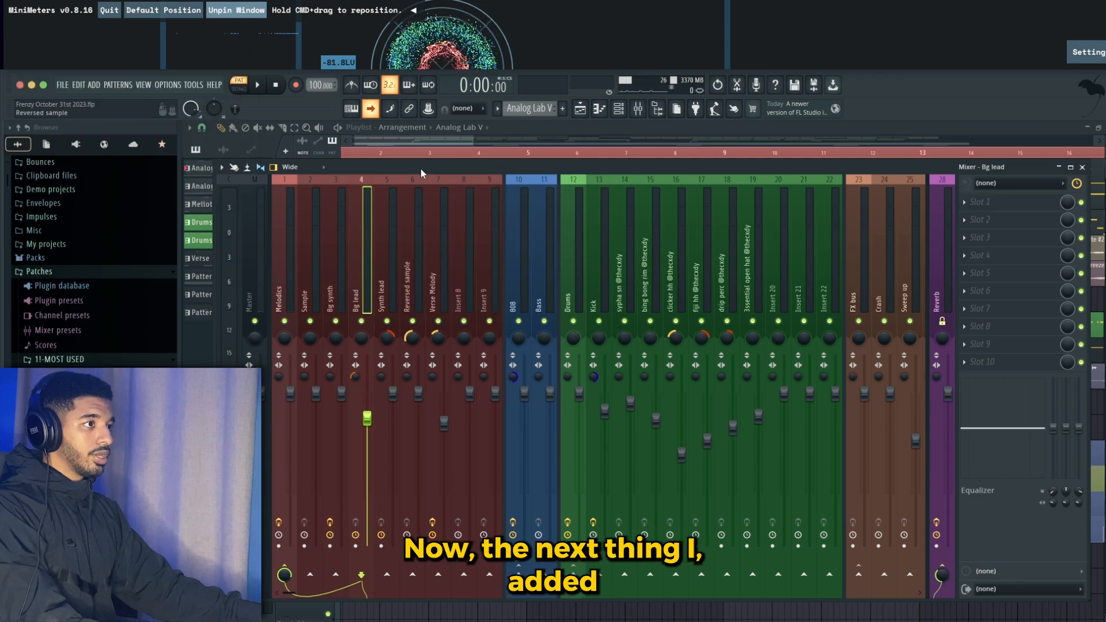
drag(421, 168, 421, 271)
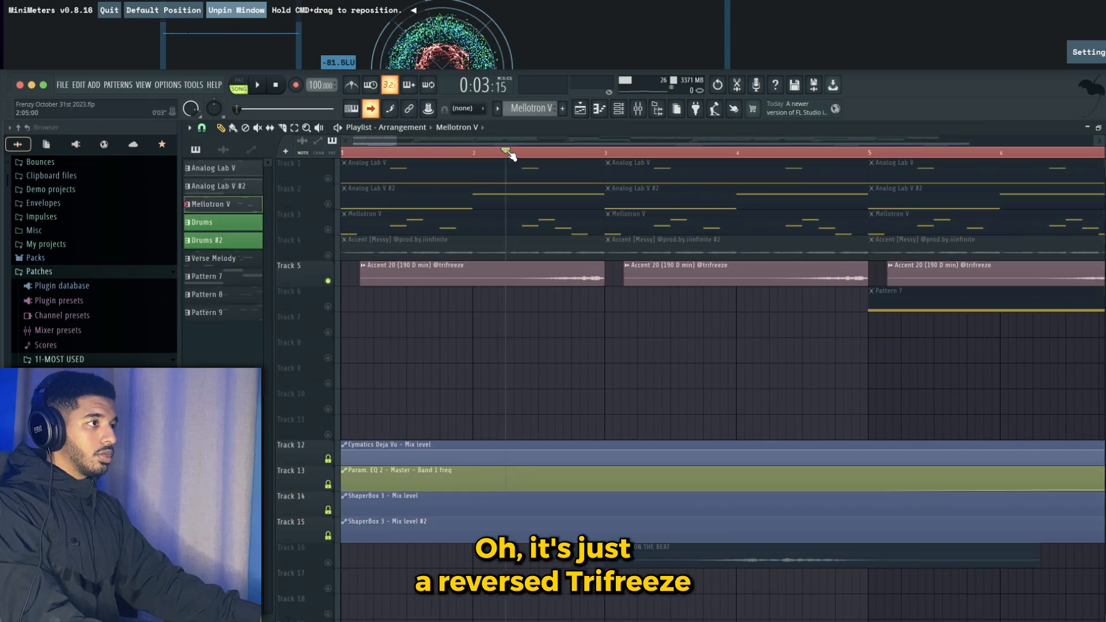
- Bring up the mixer with the Verse Melody track selected
scroll(515, 155, down, 3)
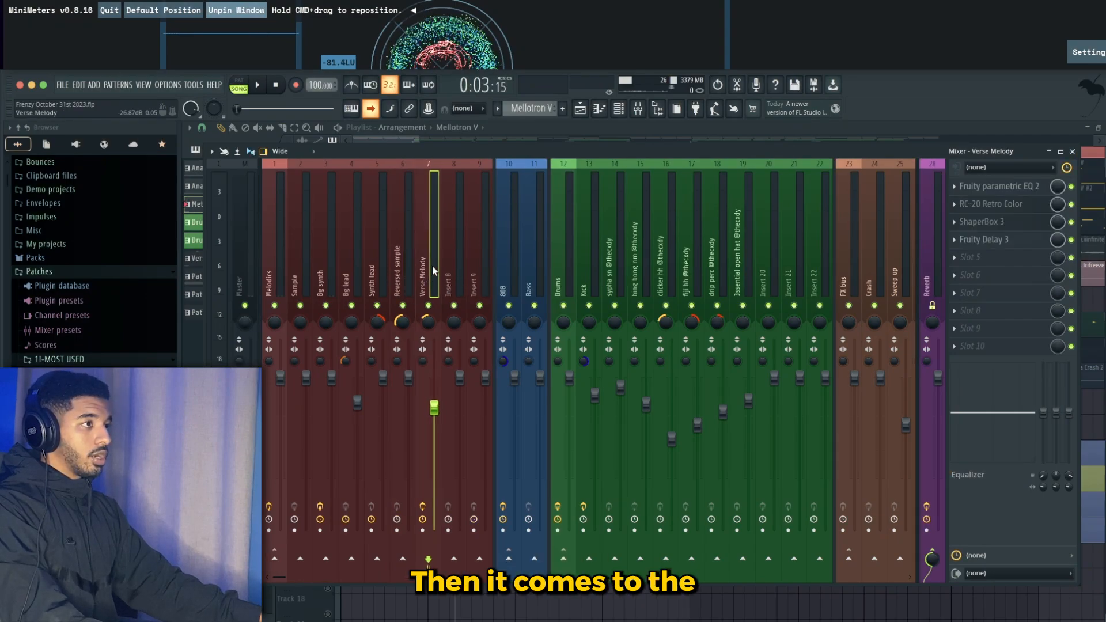
click(518, 137)
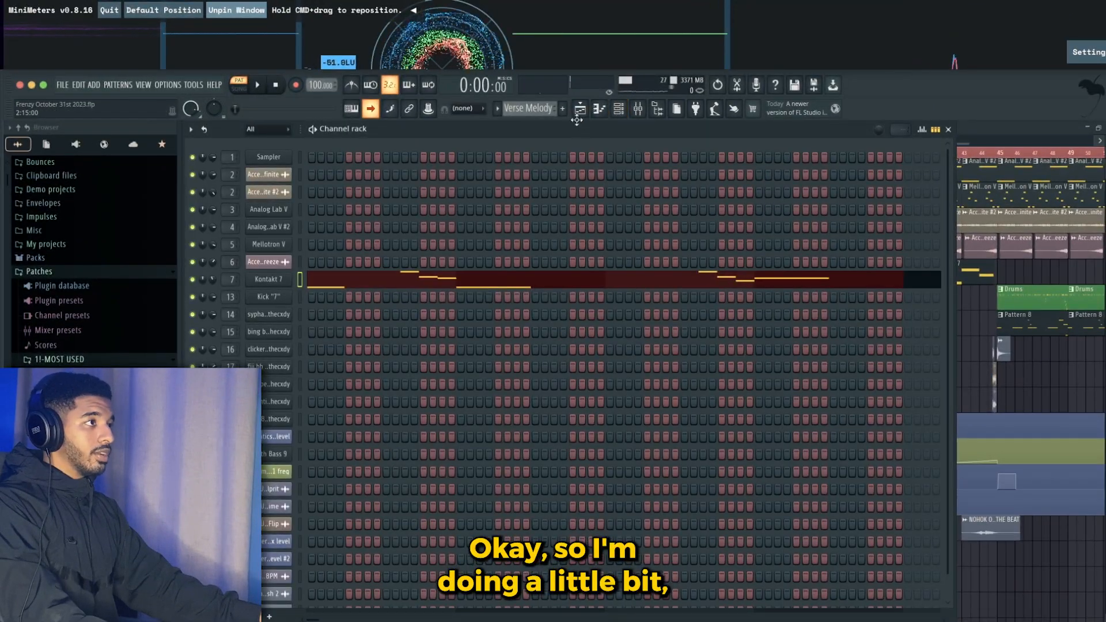
click(580, 109)
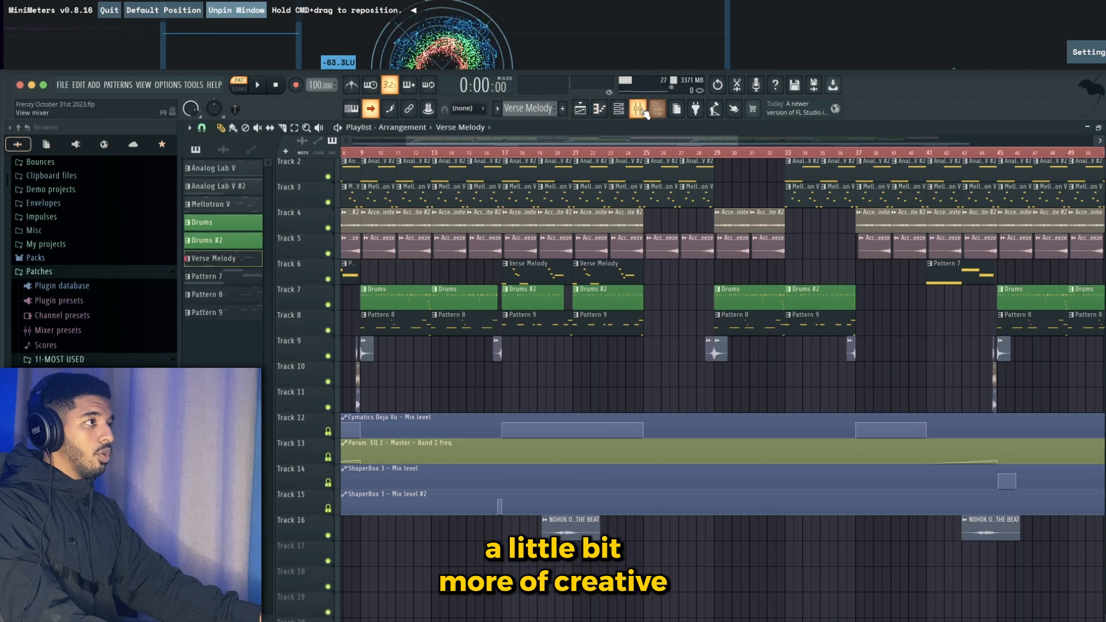
click(640, 109)
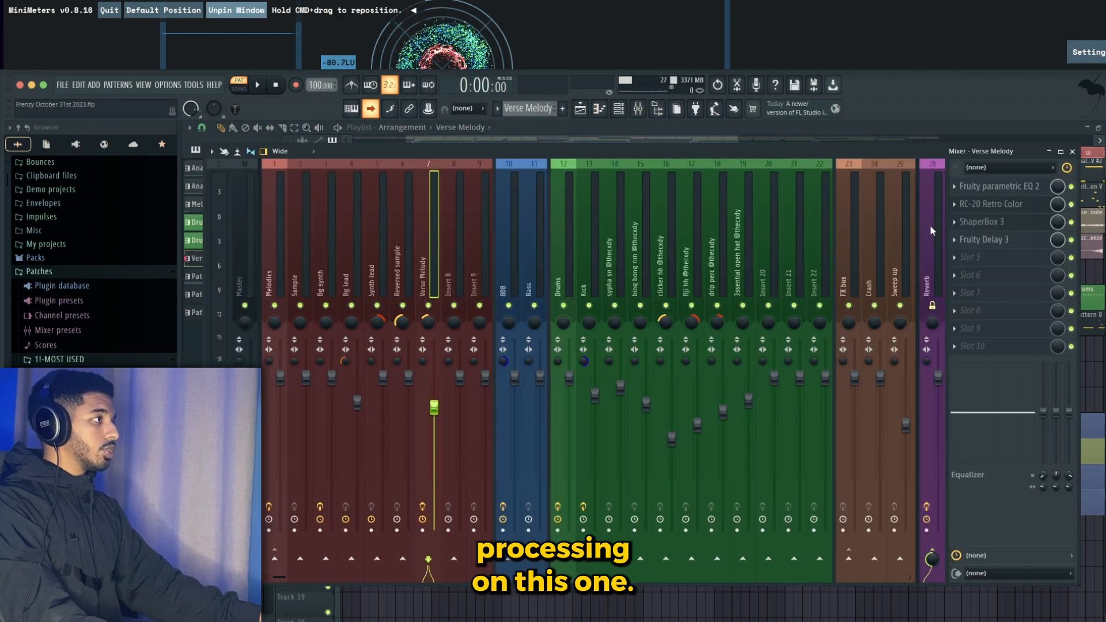
- Open ShaperBox 3 on the Verse Melody track and review its Pluck Rhythm volume shape
click(1000, 186)
drag(412, 151, 588, 195)
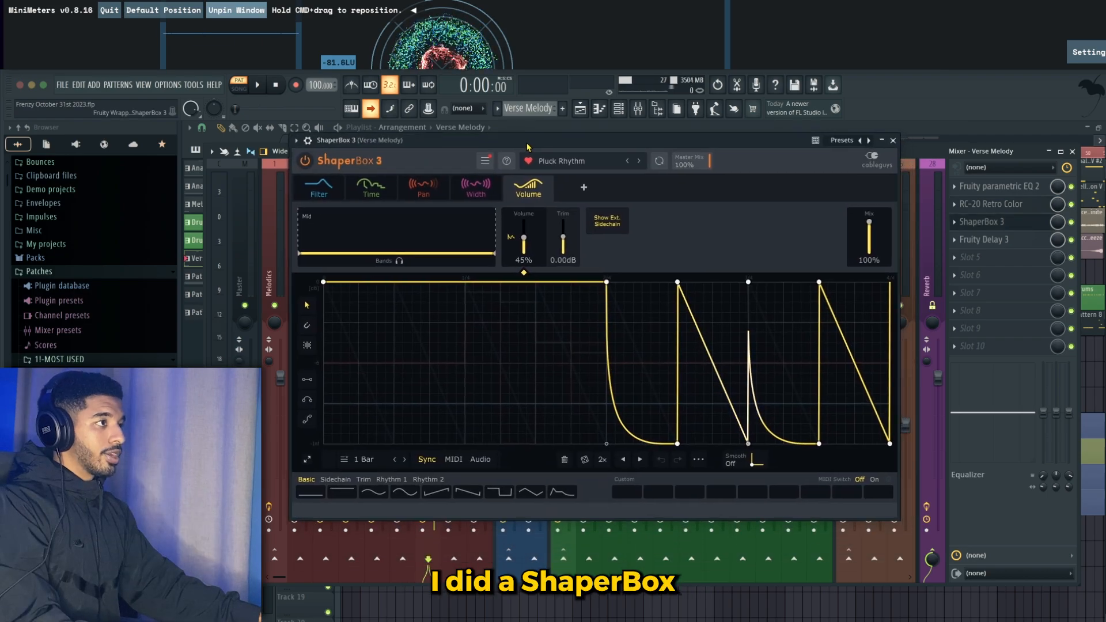
drag(528, 139, 520, 167)
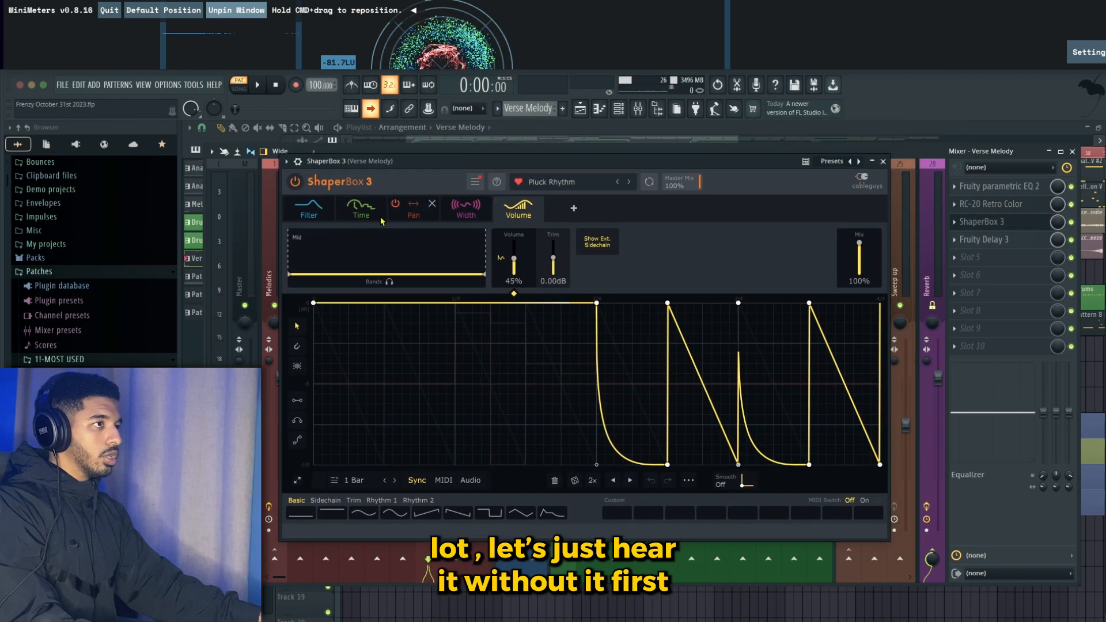
click(884, 161)
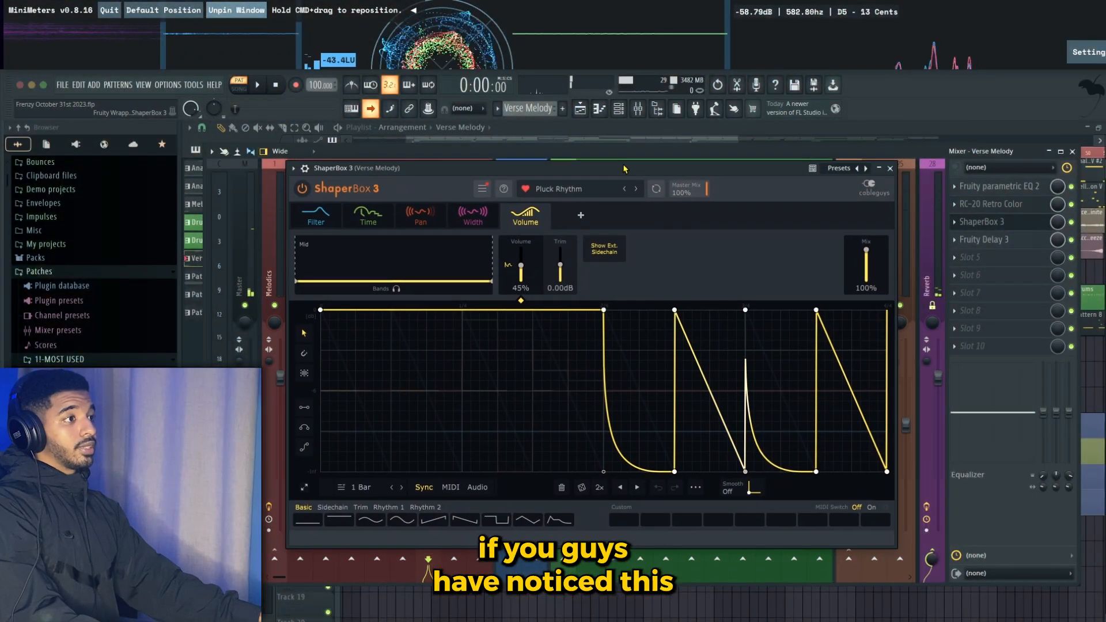
drag(625, 169, 614, 171)
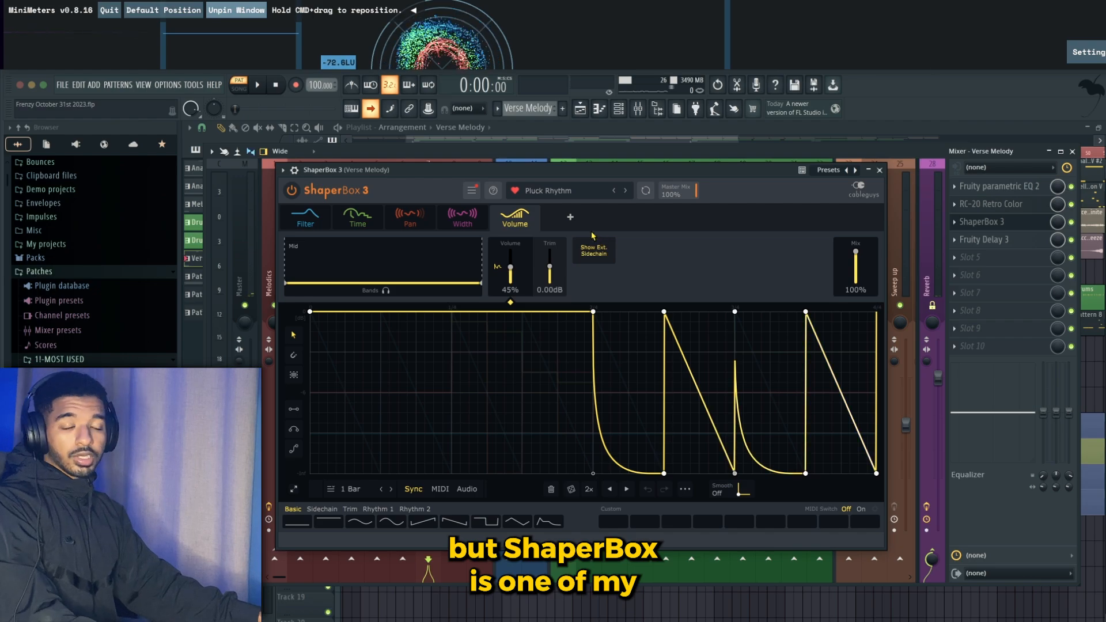
- Close ShaperBox 3 and open Fruity Delay 3 on the Verse Melody track
click(981, 222)
click(1010, 240)
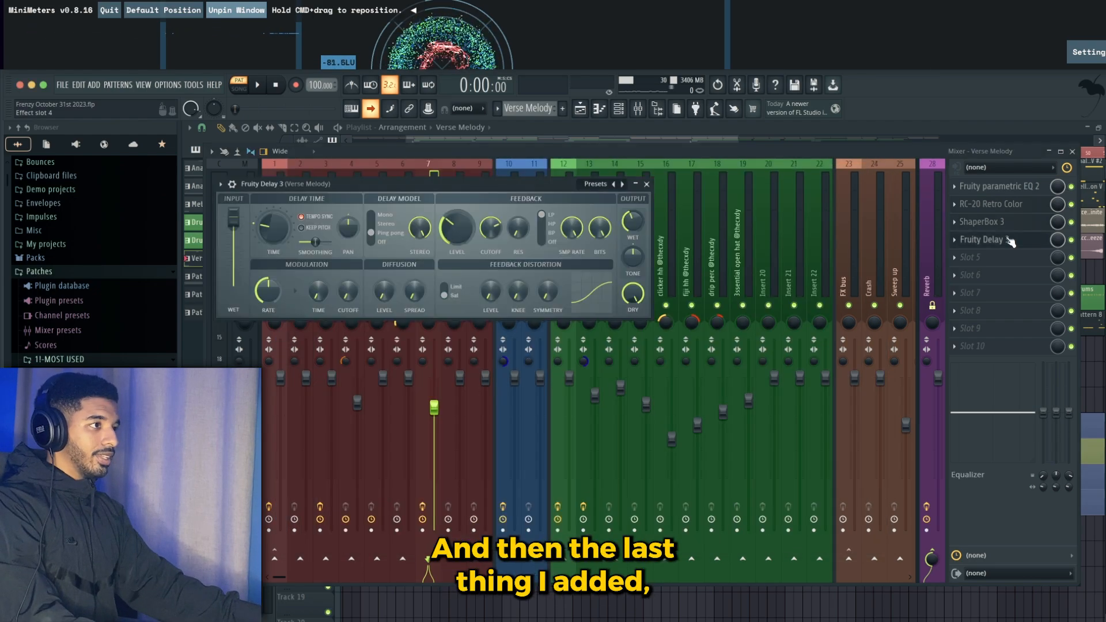
- Reposition the Fruity Delay 3 window on the Verse Melody track, look over its settings, and close it
drag(438, 203, 560, 226)
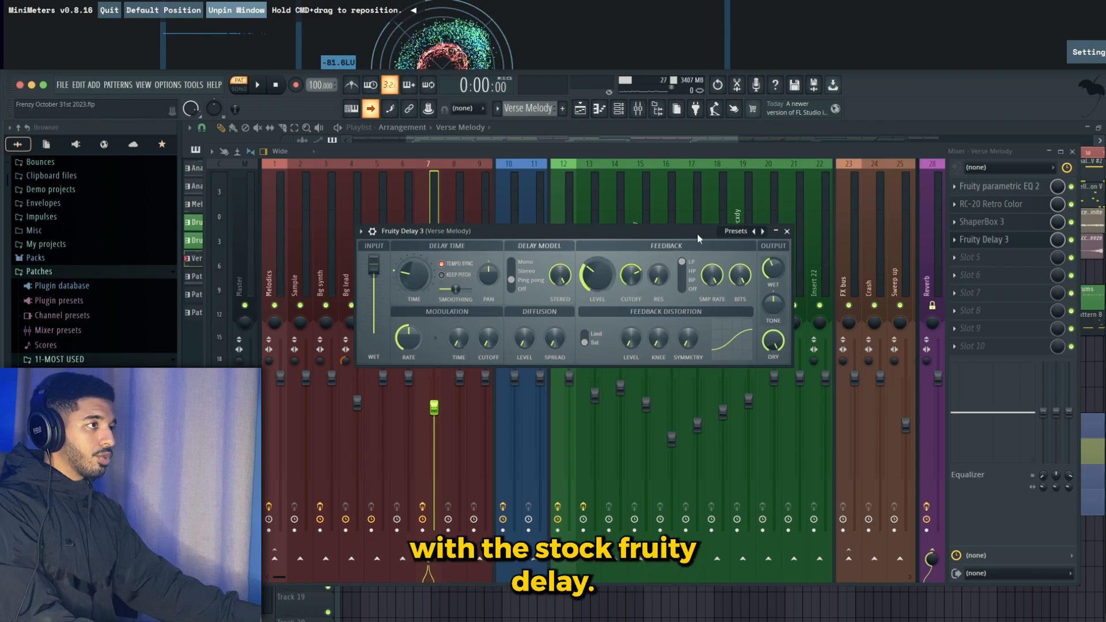
click(787, 231)
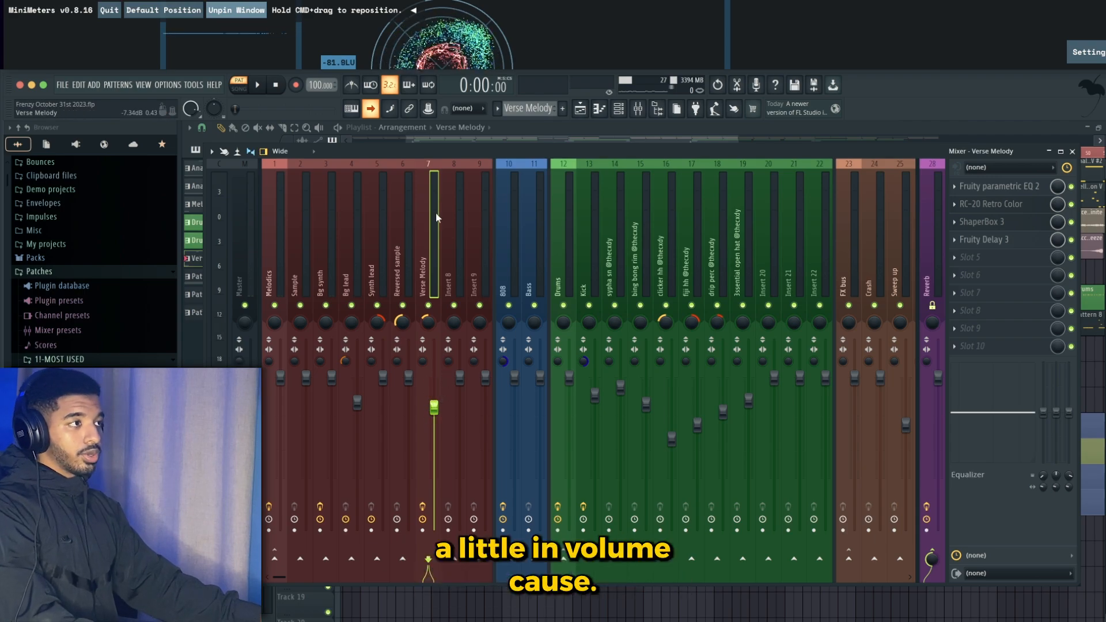
- Open FabFilter Pro-Q 3 on the Melodics track and inspect its low-cut and mid-dip bands
click(279, 259)
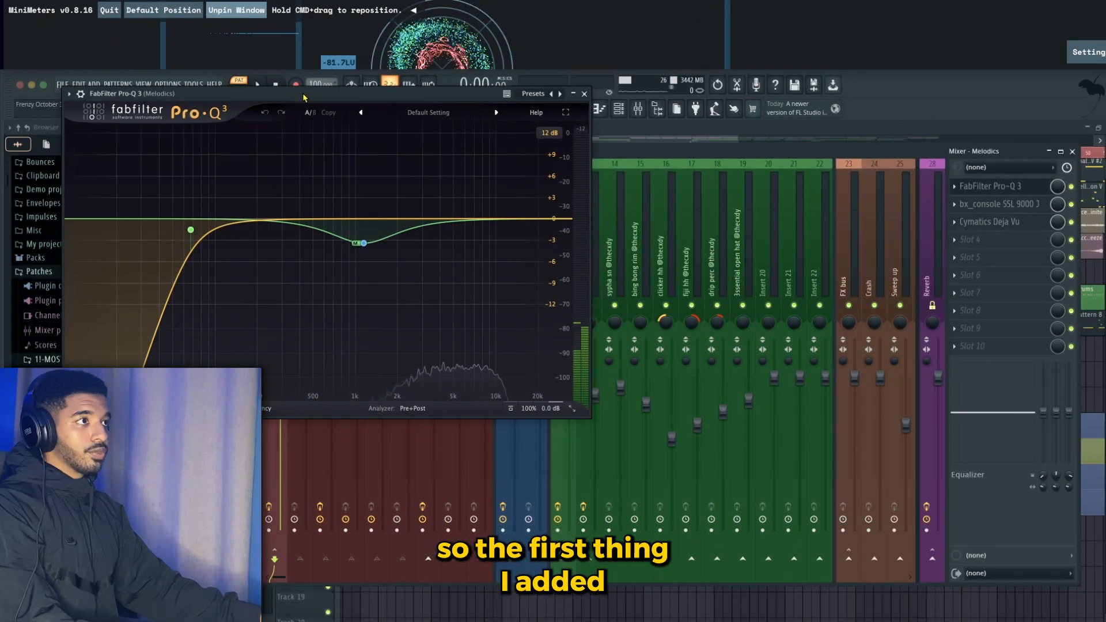
drag(445, 113, 489, 137)
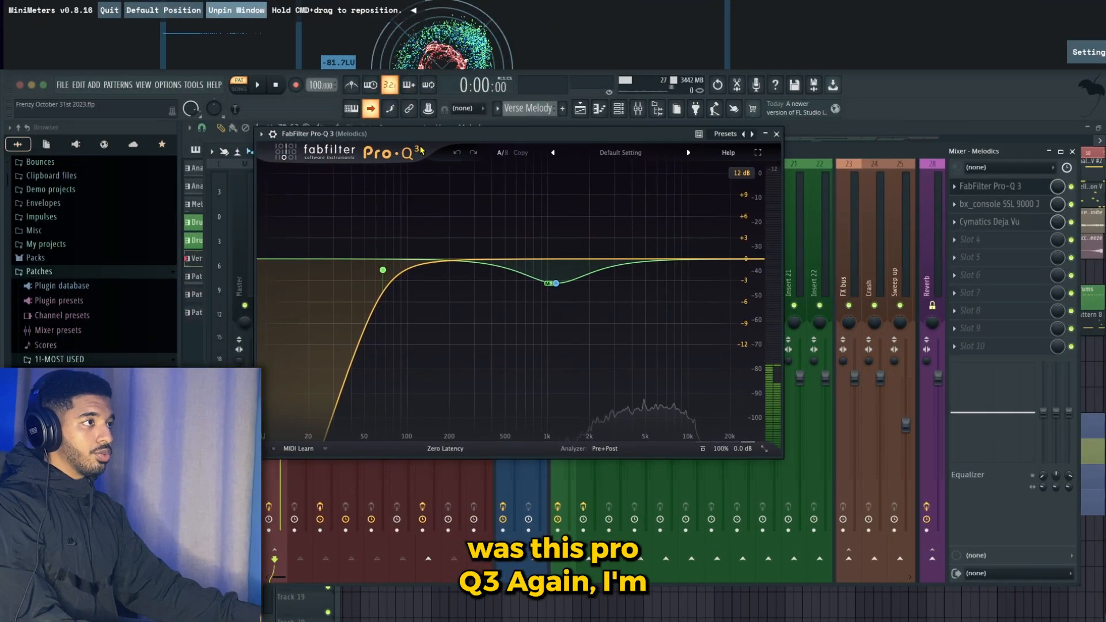
mouse_move(423, 273)
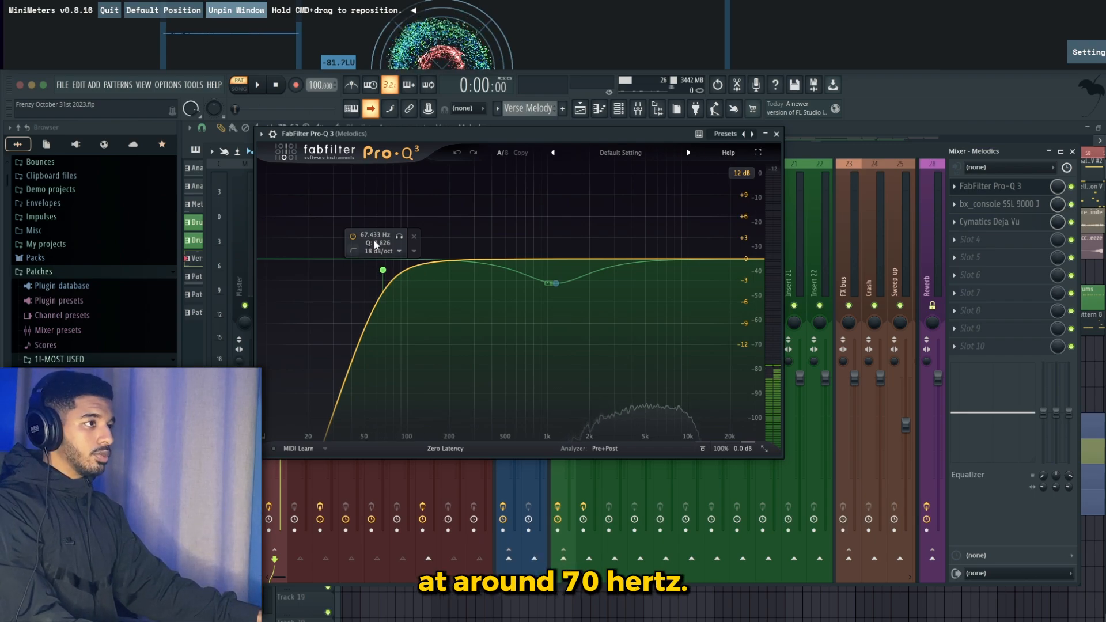
click(555, 283)
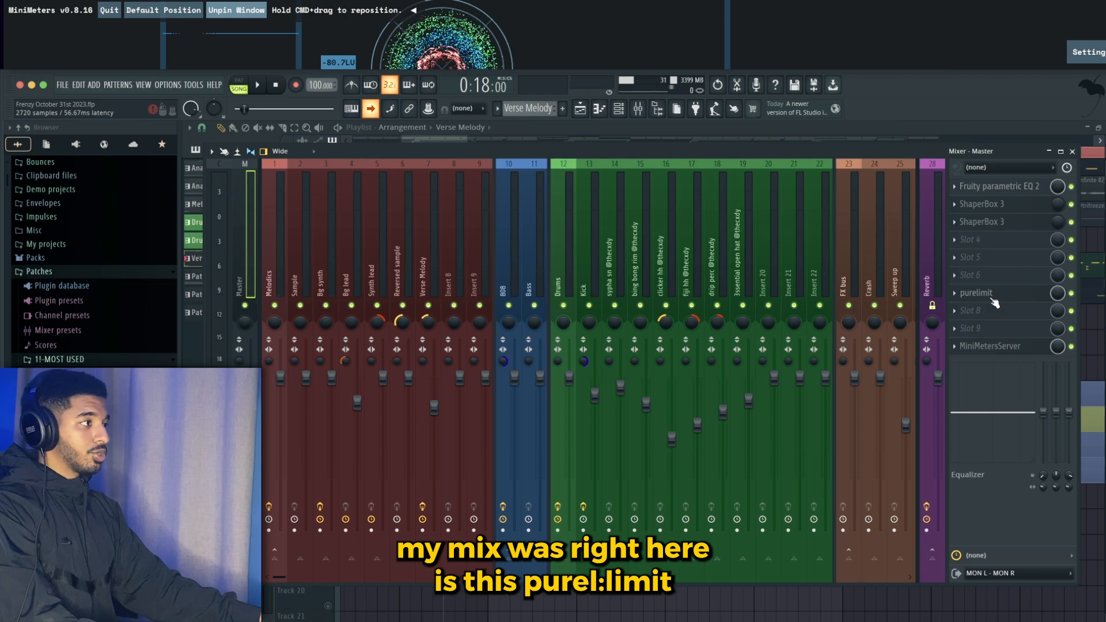
- Open the pure:limit plugin on the Master track, review its Hip Hop preset settings, and close it
click(992, 298)
drag(60, 35, 527, 168)
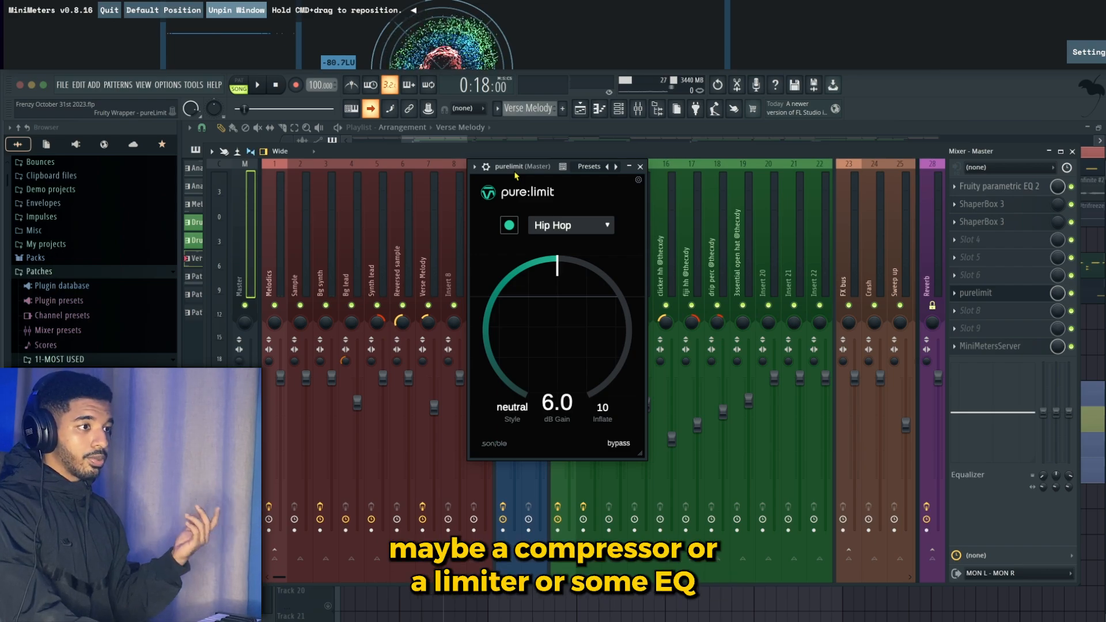
drag(528, 169, 524, 178)
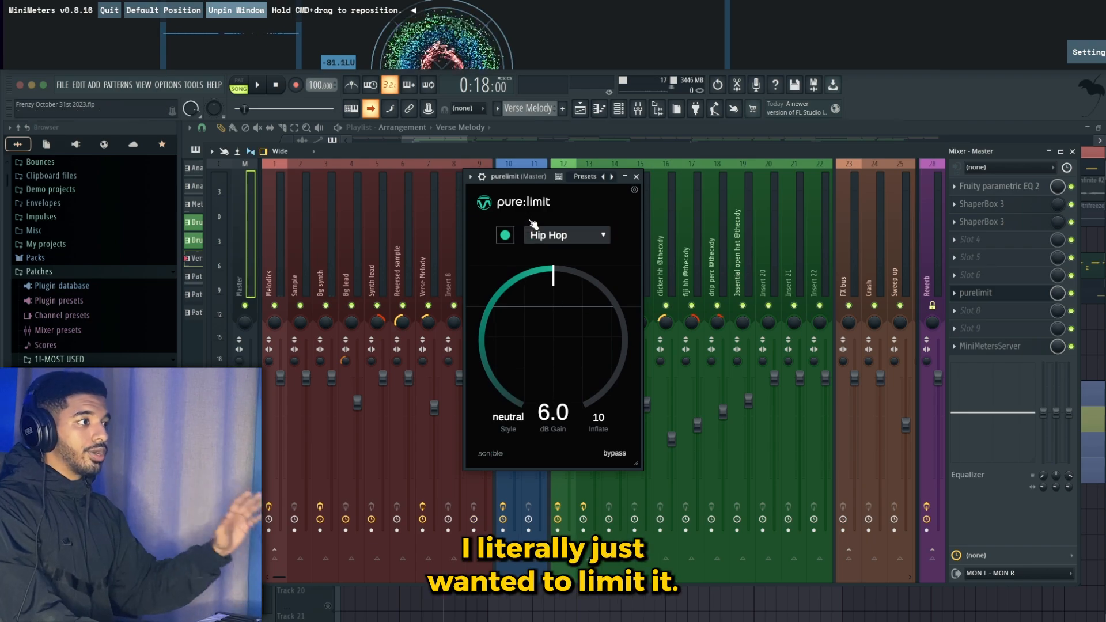
click(989, 293)
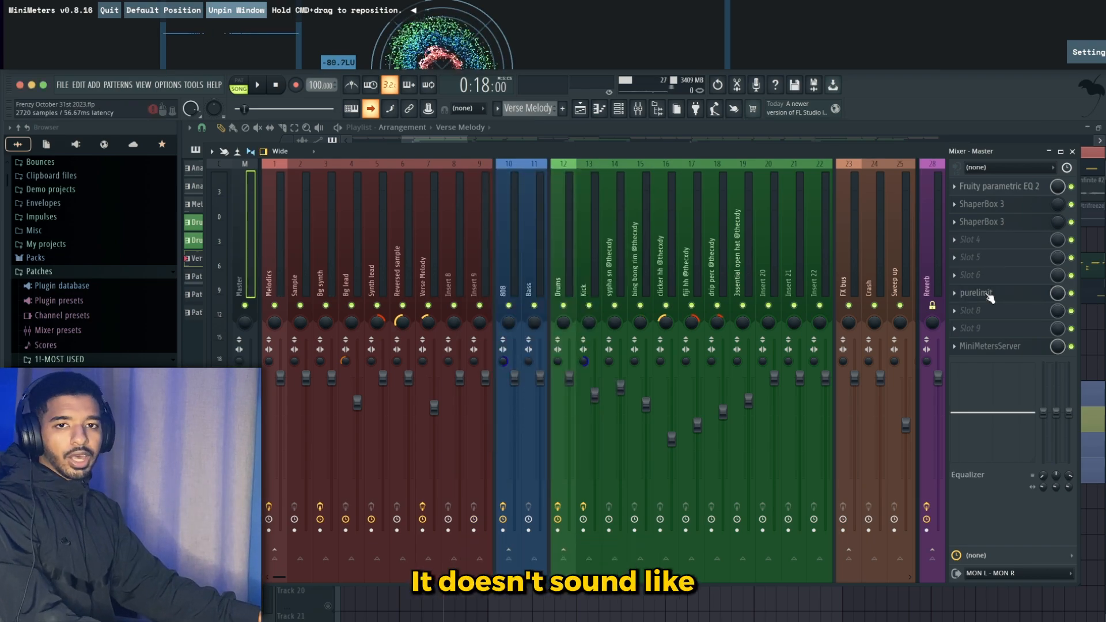
click(989, 295)
click(988, 296)
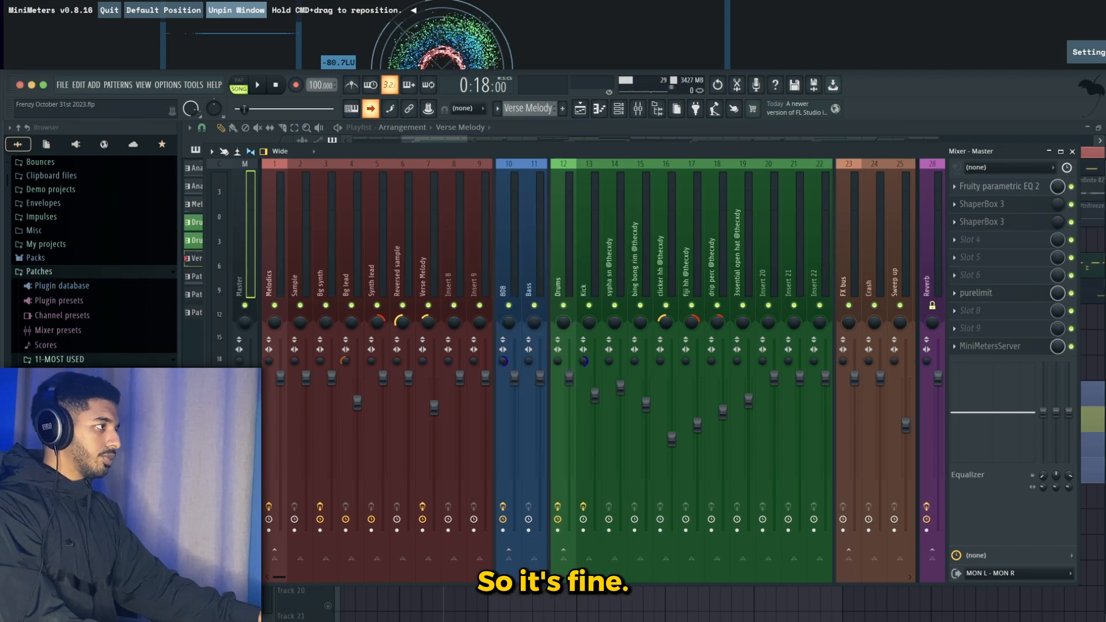
- Select the Reverb bus, open its ValhallaVintageVerb plugin to review the settings, and close it
click(638, 109)
click(644, 113)
click(385, 252)
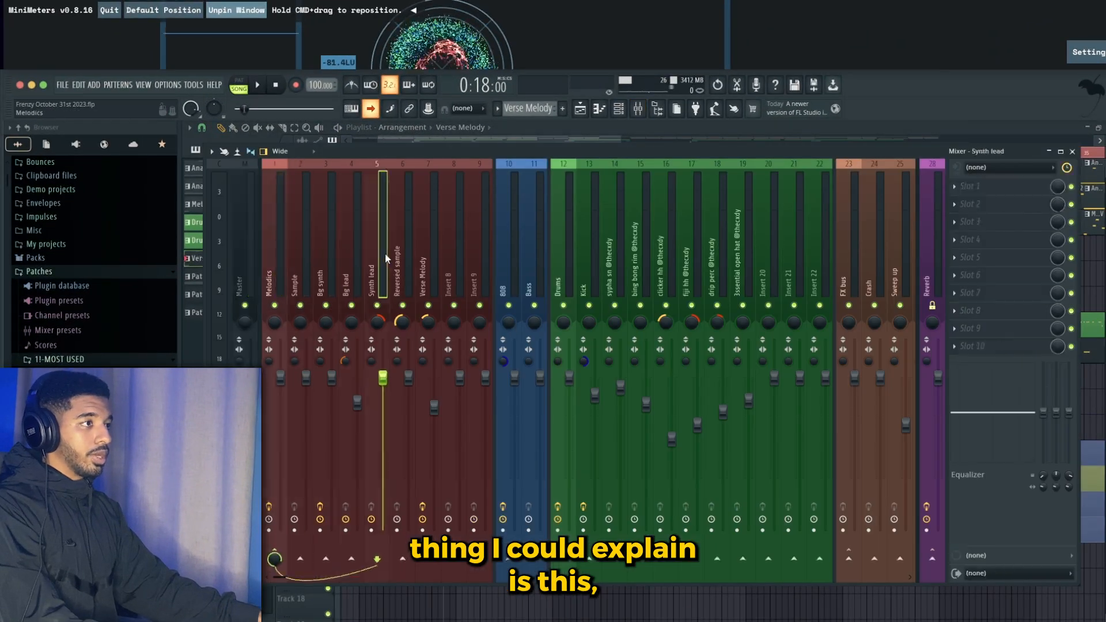
click(932, 240)
scroll(932, 240, down, 5)
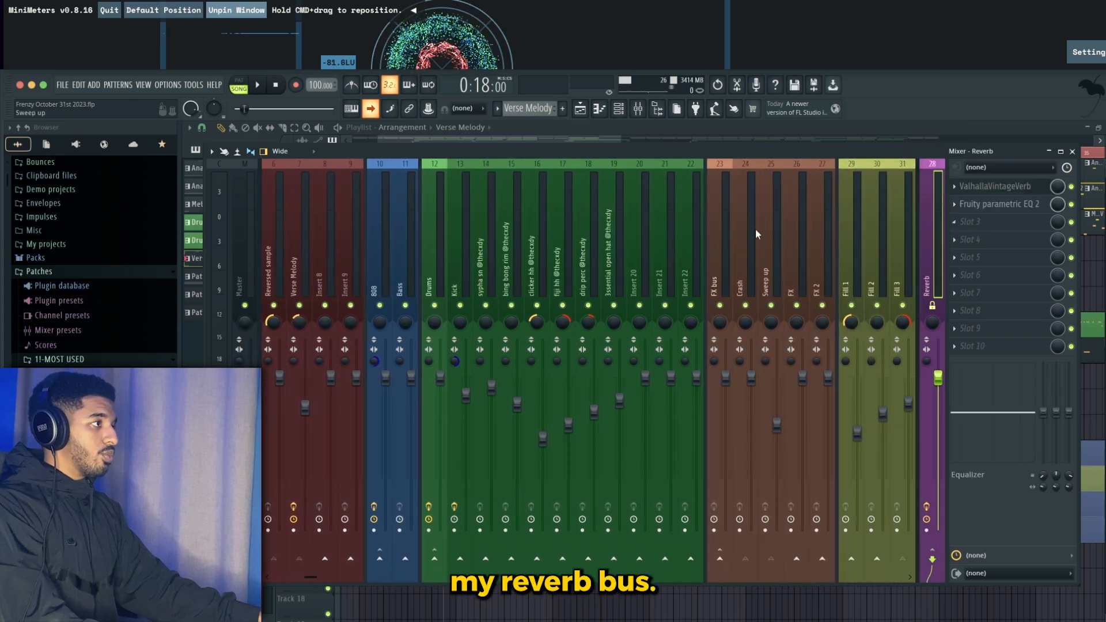
scroll(646, 255, up, 5)
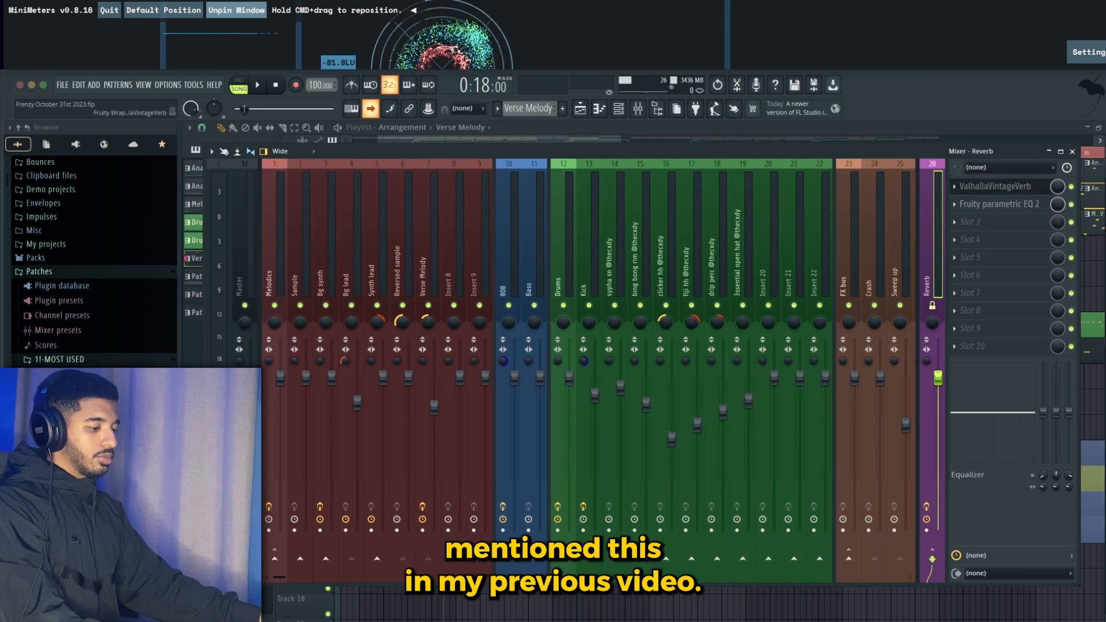
drag(659, 537, 592, 207)
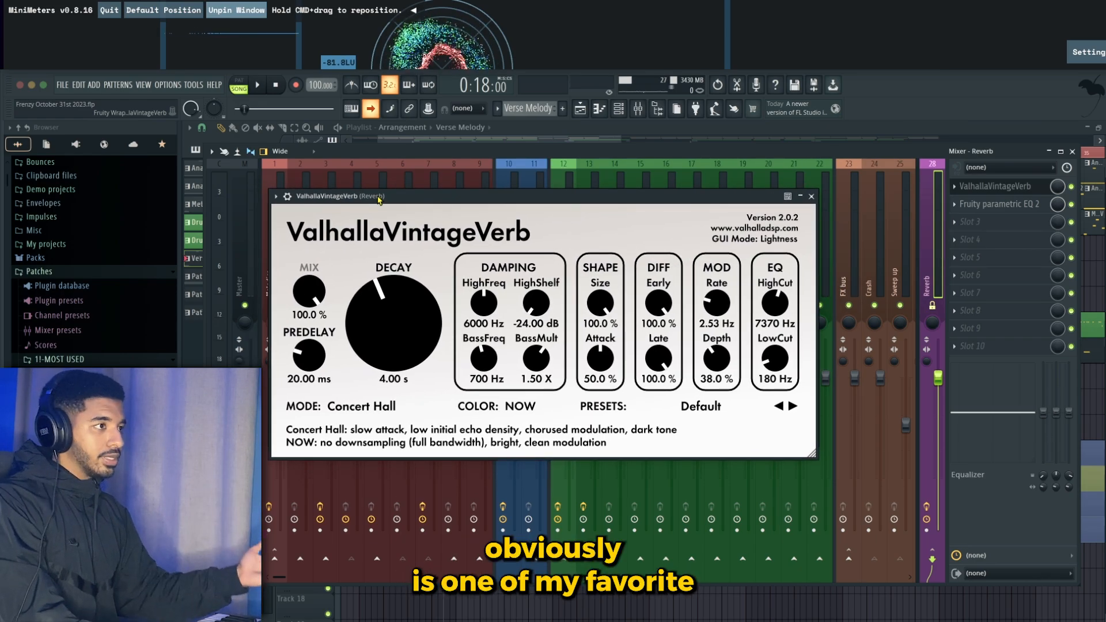
drag(378, 199, 404, 196)
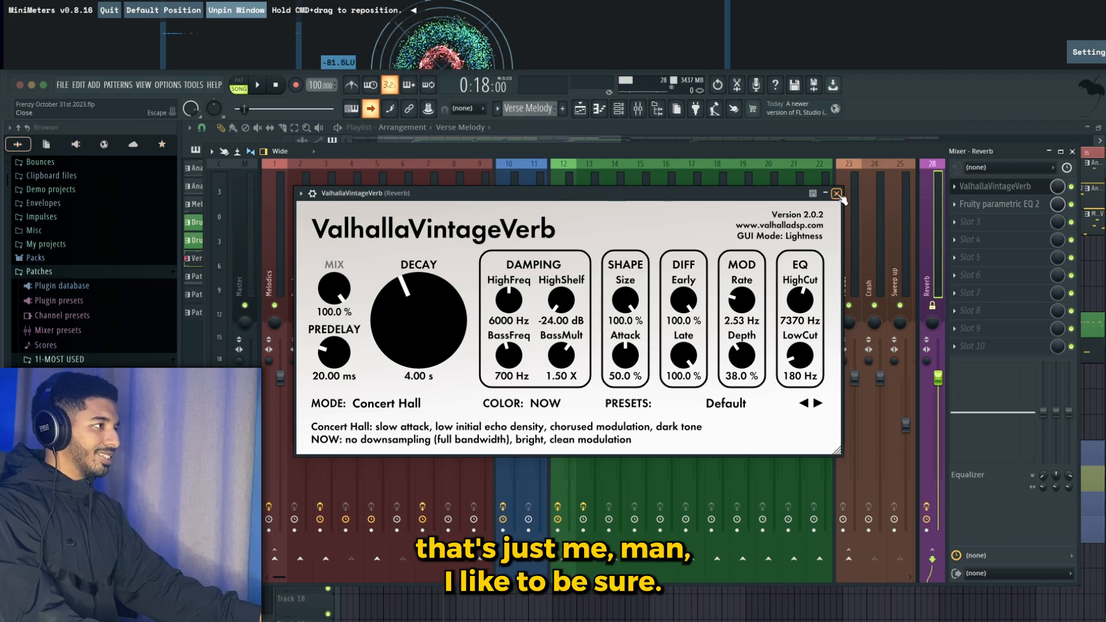
click(836, 193)
- Open Fruity parametric EQ 2 on the Reverb bus and nudge its high-cut band slightly
click(997, 204)
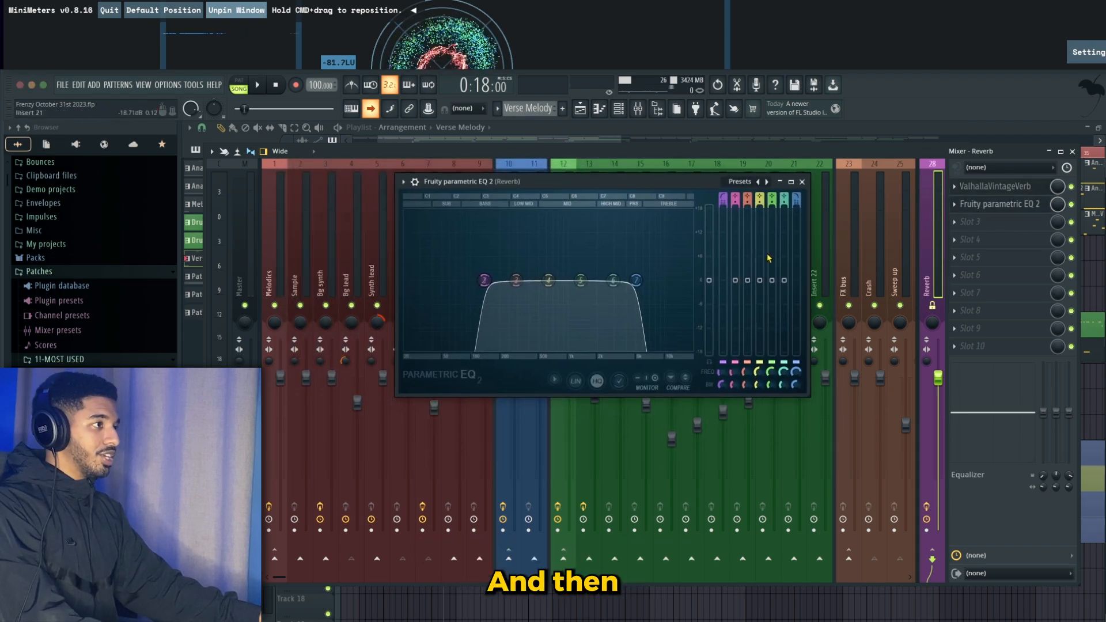
drag(636, 280, 633, 281)
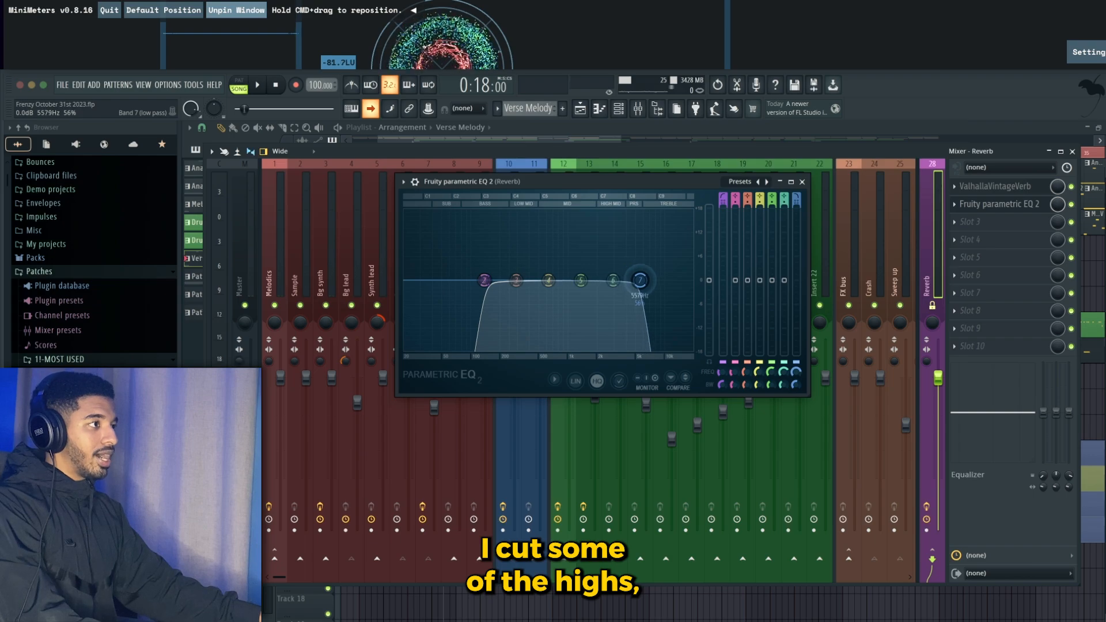